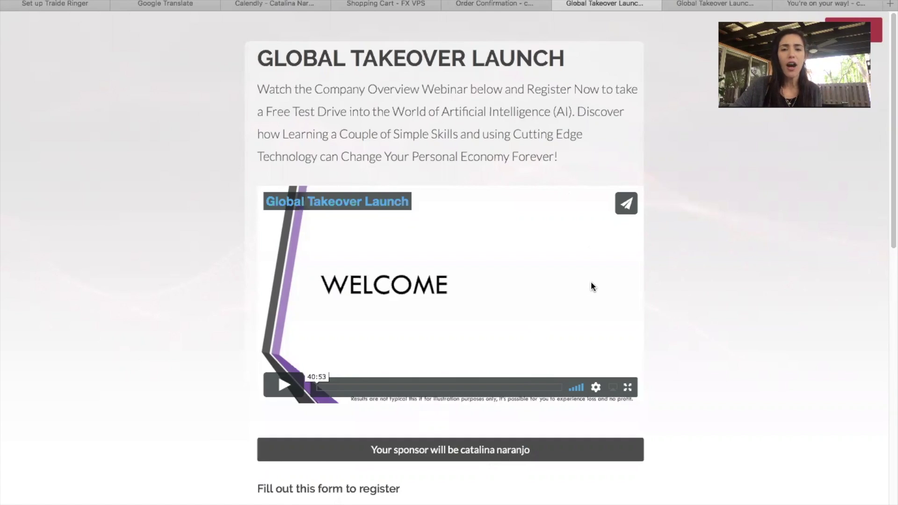
# Scroll down to the filled registration form, then switch to the 'You're on your way!' Gmail tab.
pyautogui.scroll(-10, 592, 286)
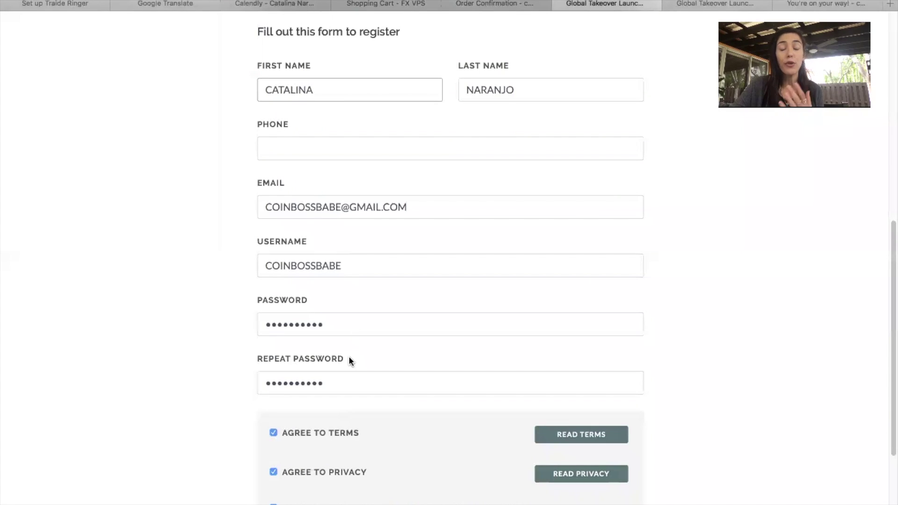
pyautogui.click(824, 4)
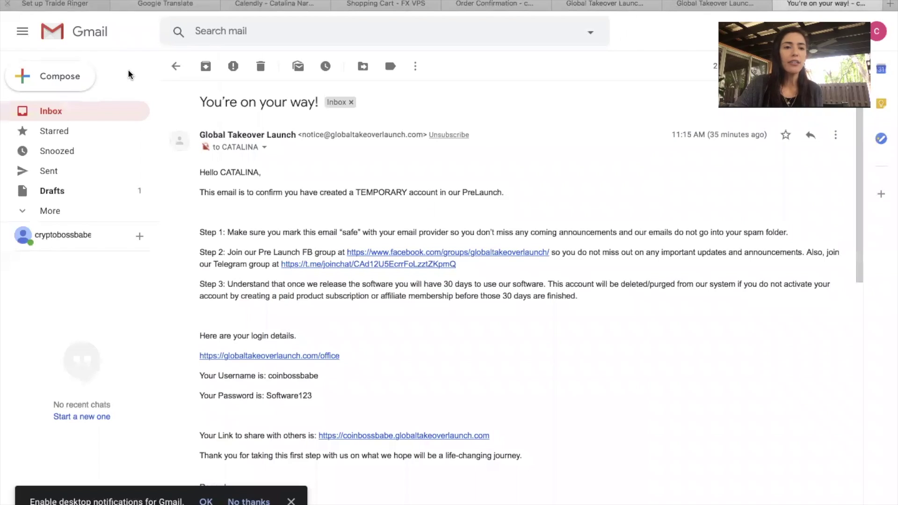
# Reopen the 'You're on your way!' email from the inbox, then return to the Global Takeover Launch tab.
pyautogui.click(177, 69)
pyautogui.click(257, 164)
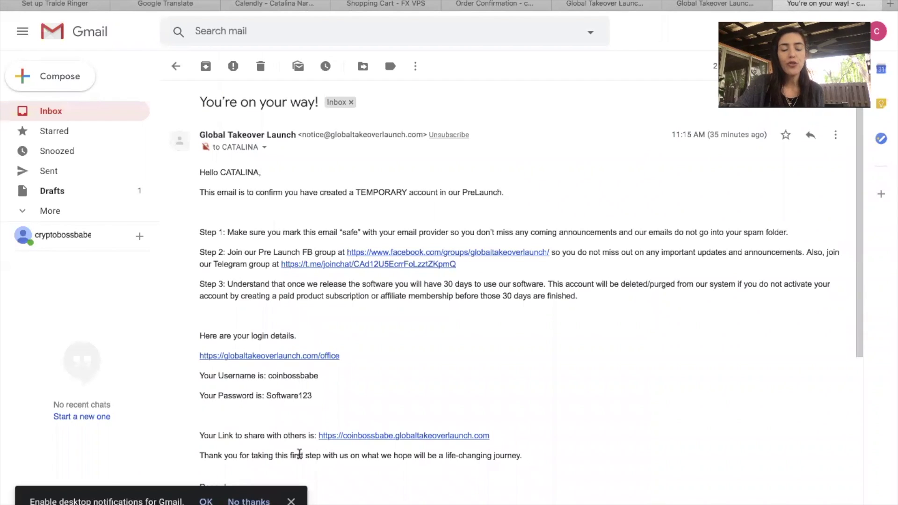
pyautogui.click(623, 5)
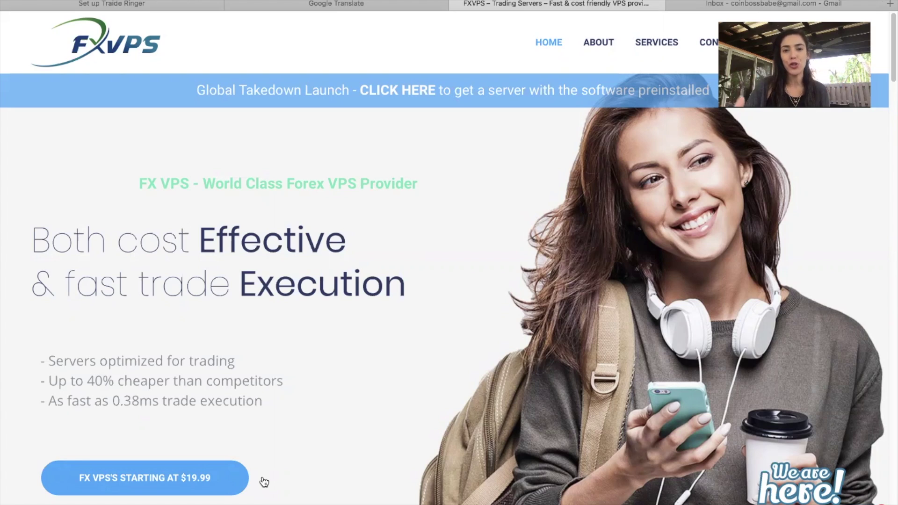
# Order the $19.99 monthly Basic FX VPS with FX Choice selected as the broker.
pyautogui.click(205, 478)
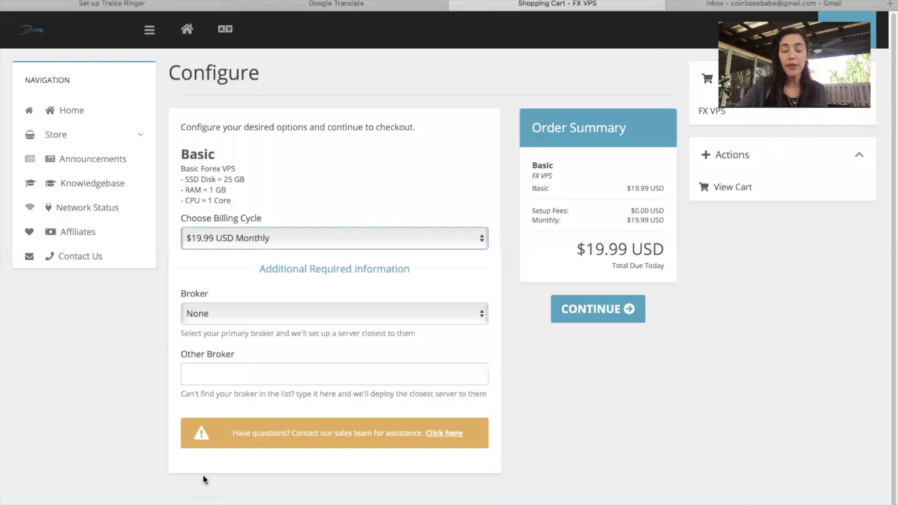
pyautogui.click(228, 316)
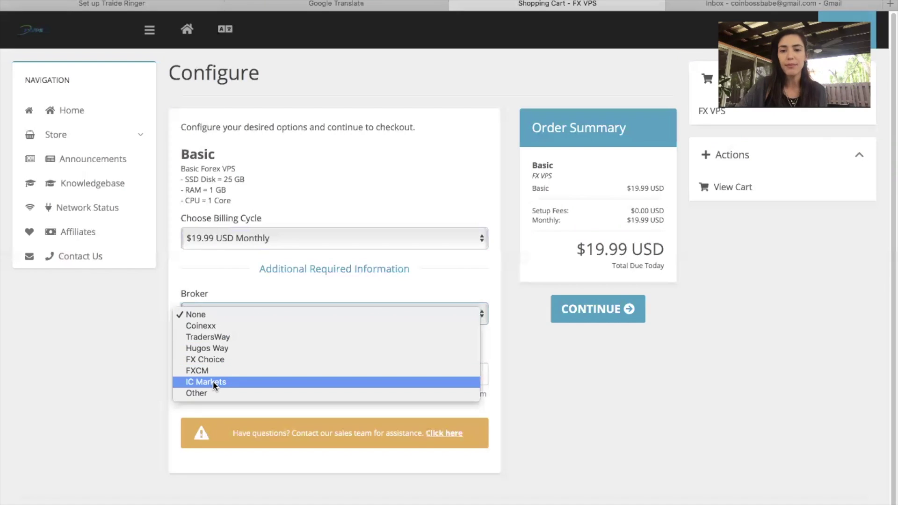
pyautogui.click(212, 359)
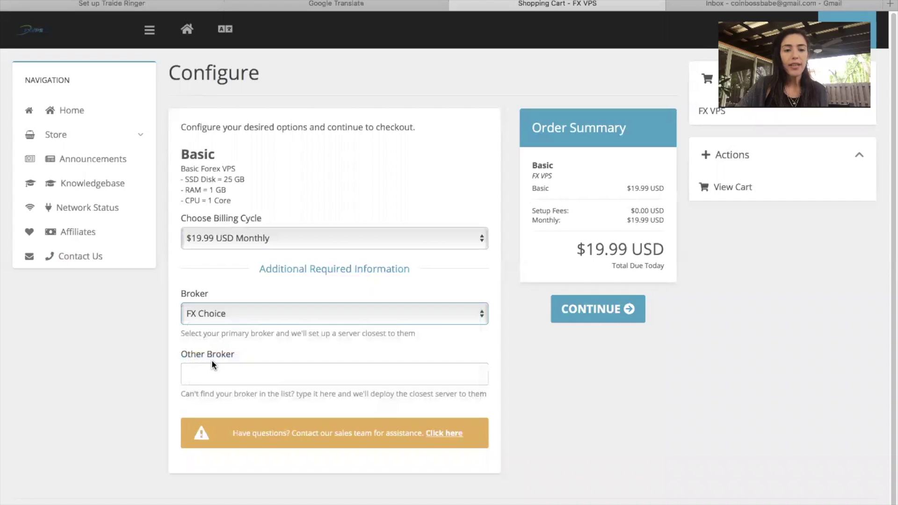
pyautogui.click(582, 316)
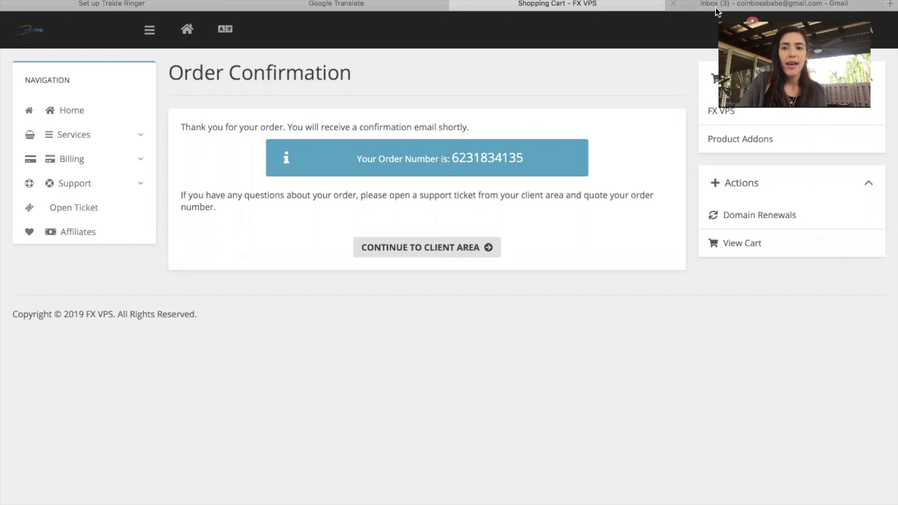
pyautogui.click(861, 4)
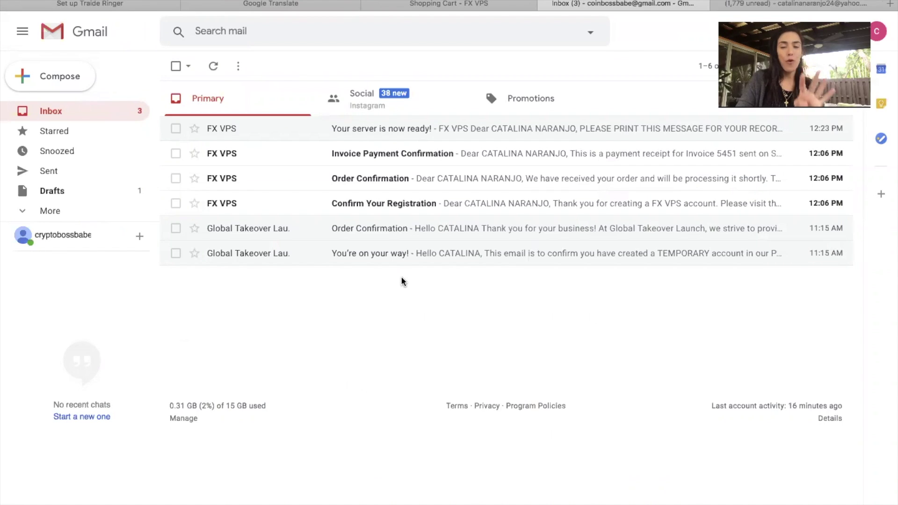
# Open FX VPS's 'Your server is now ready!' email listing the server IP and login details.
pyautogui.click(398, 138)
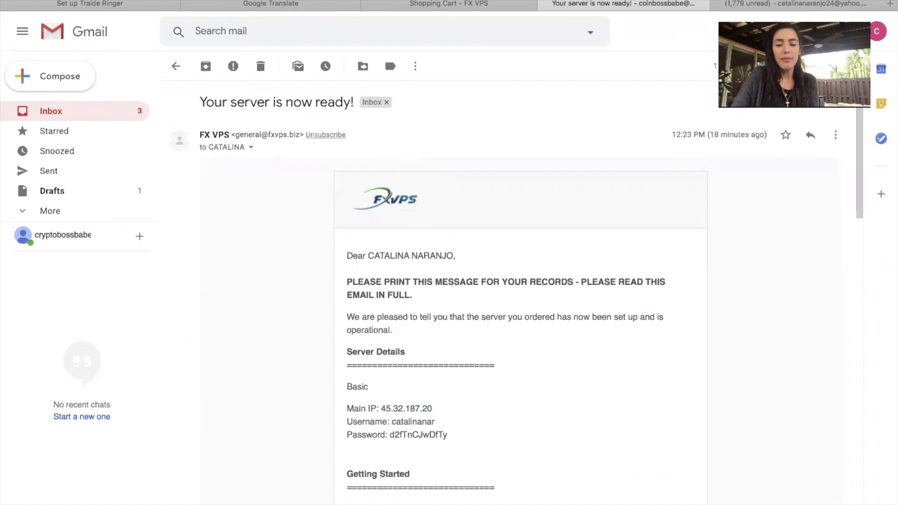
# Launch Microsoft Remote Desktop and start adding a new desktop connection.
pyautogui.moveTo(493, 503)
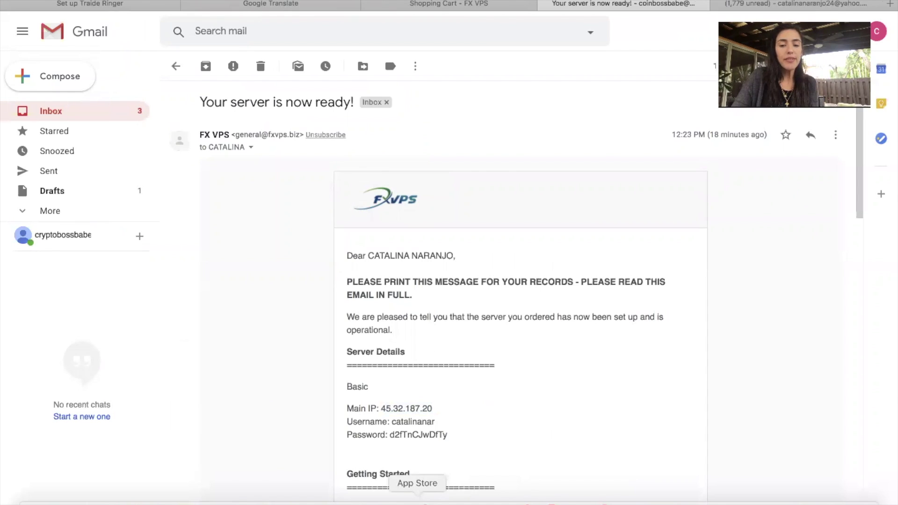
pyautogui.click(417, 502)
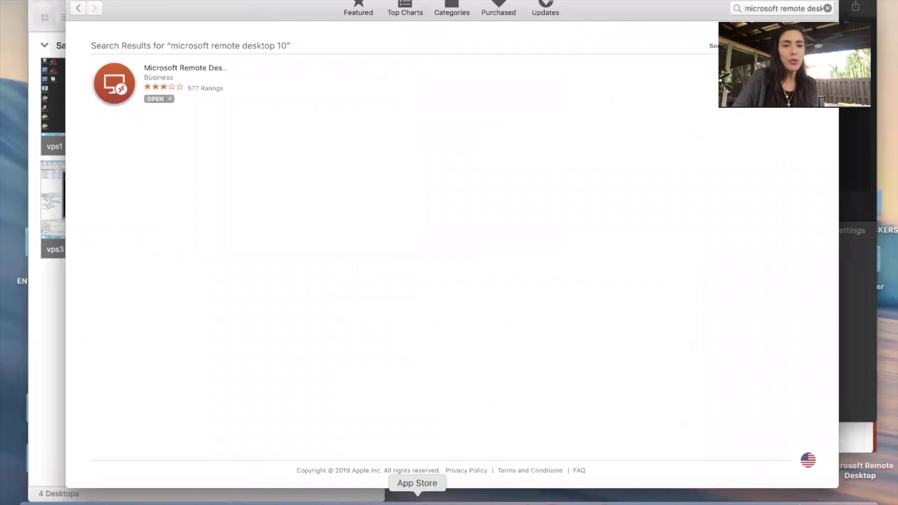
pyautogui.click(158, 100)
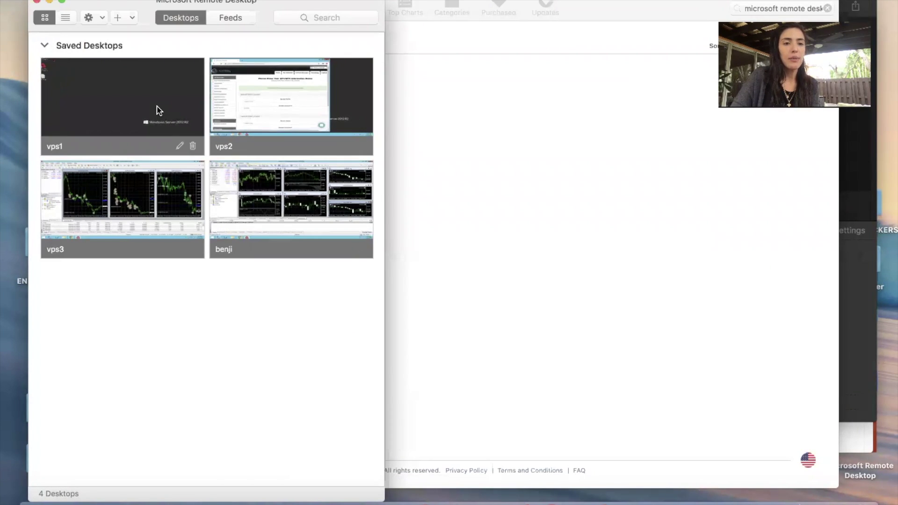
pyautogui.click(118, 18)
pyautogui.click(131, 35)
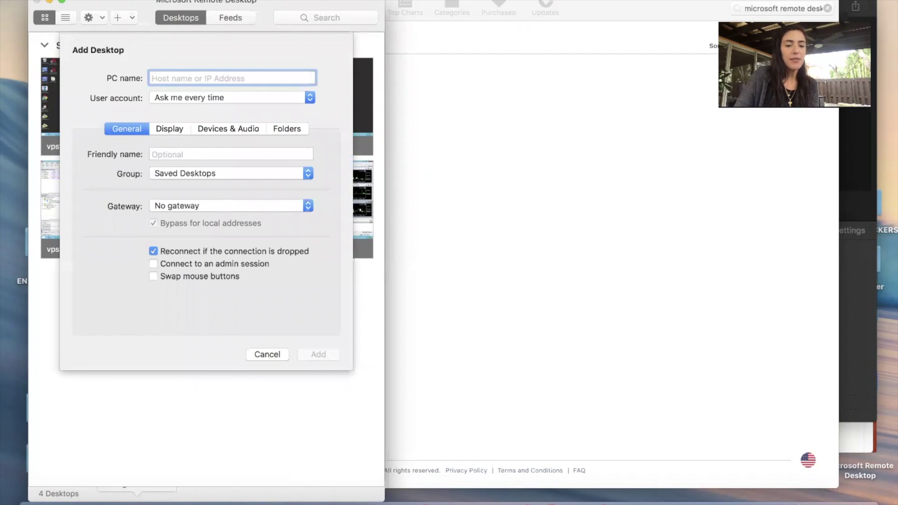
pyautogui.click(112, 491)
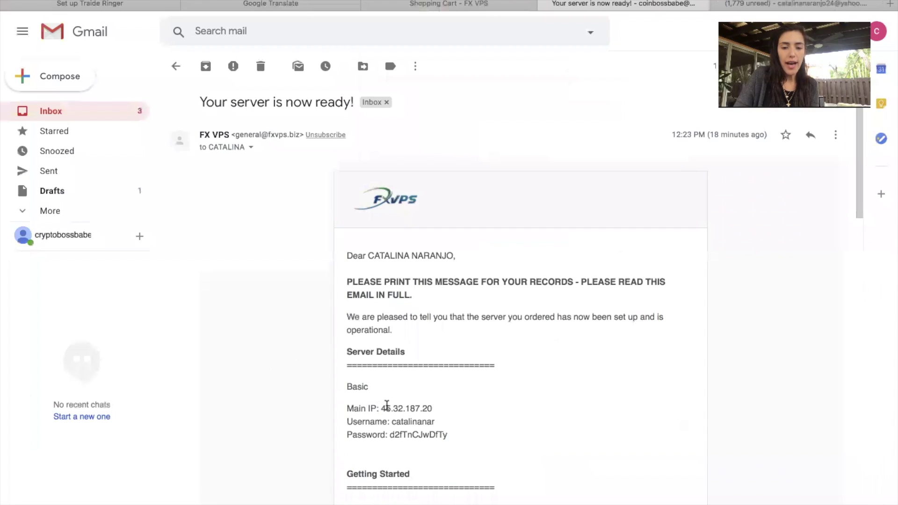
pyautogui.moveTo(381, 408); pyautogui.dragTo(431, 405)
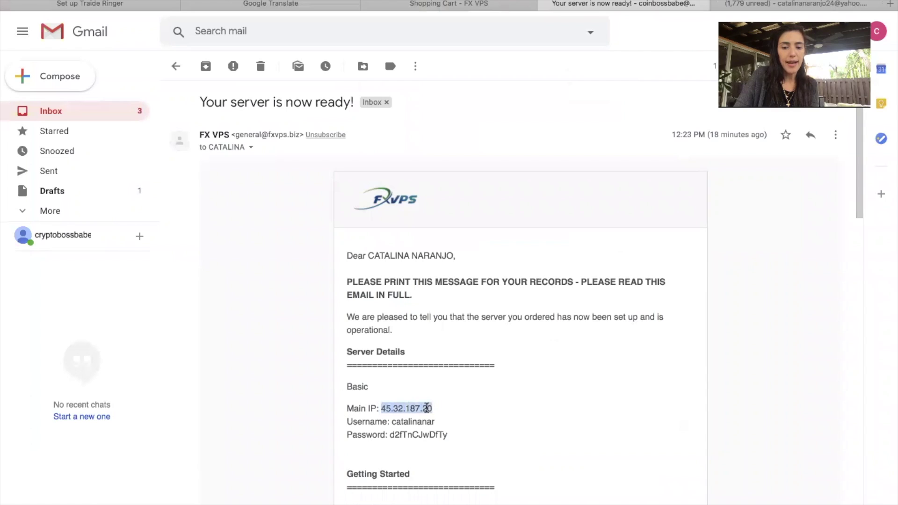
pyautogui.rightClick(426, 406)
pyautogui.click(452, 445)
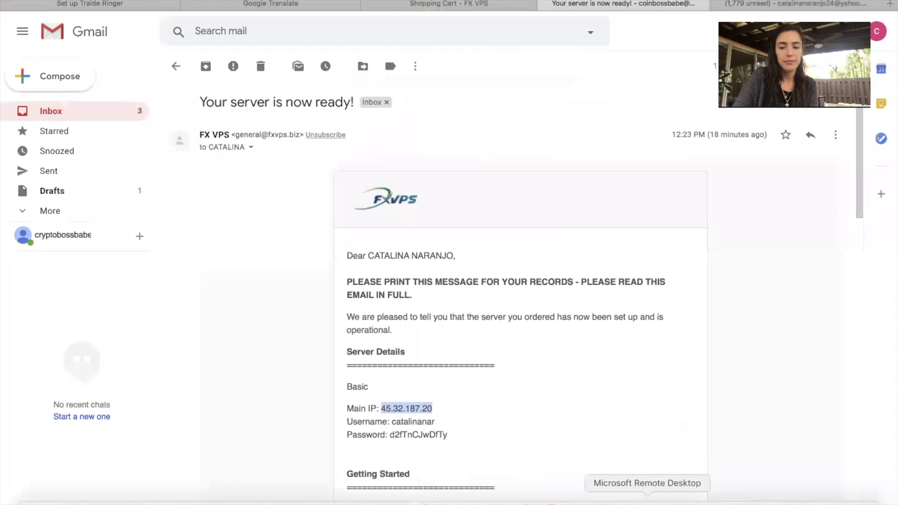
pyautogui.click(721, 498)
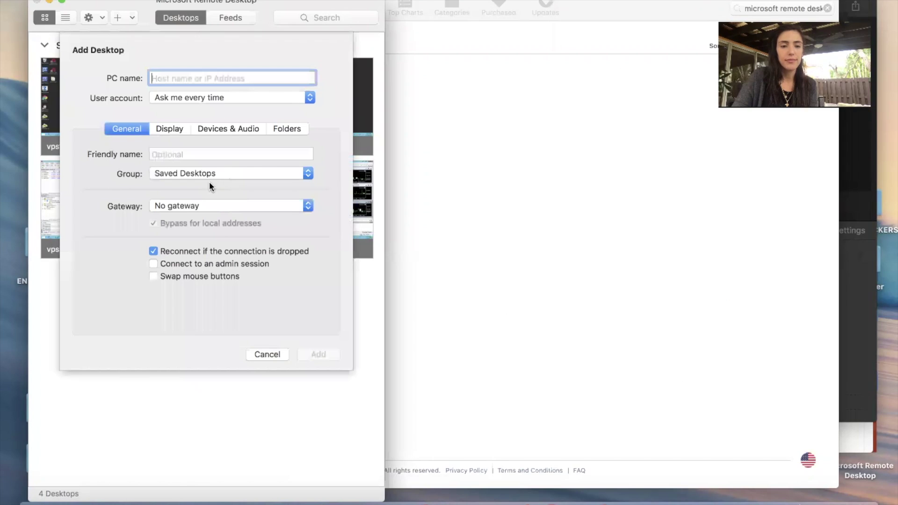
pyautogui.rightClick(163, 75)
pyautogui.click(185, 103)
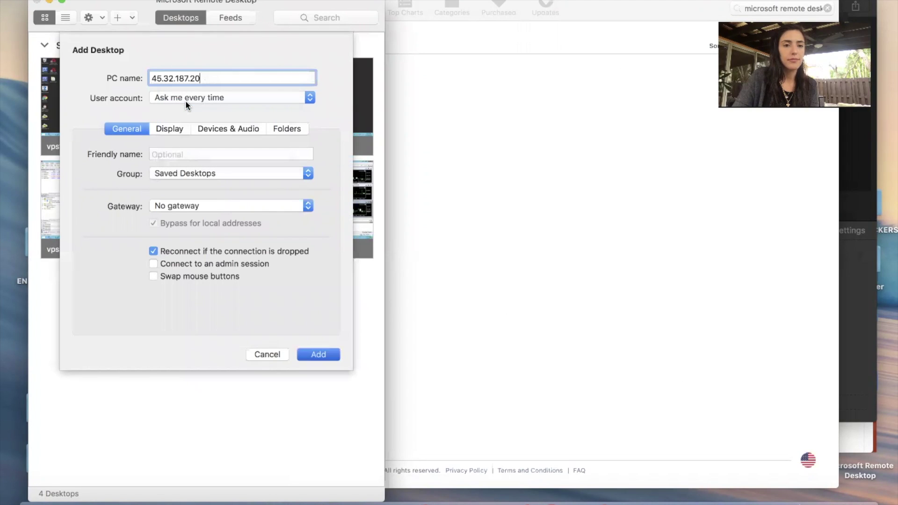
# Start a new user account and paste in the server login username from the email.
pyautogui.click(186, 101)
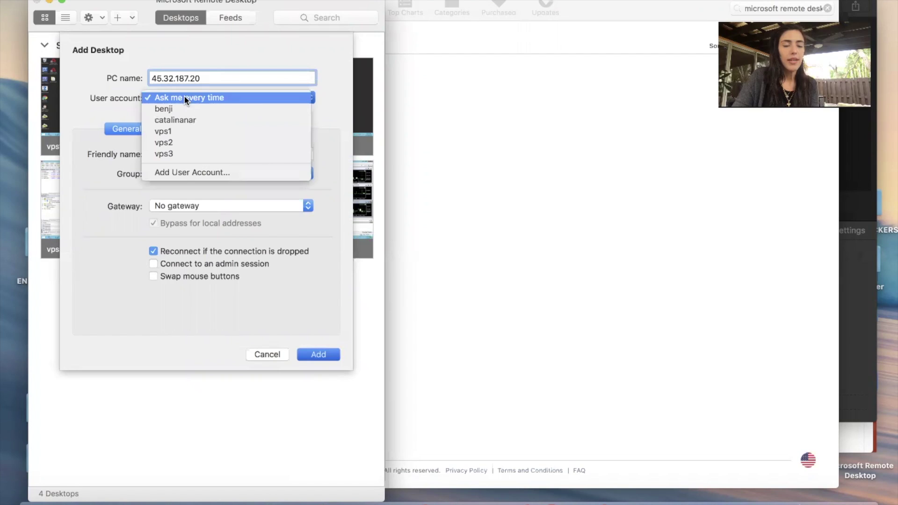
pyautogui.click(185, 175)
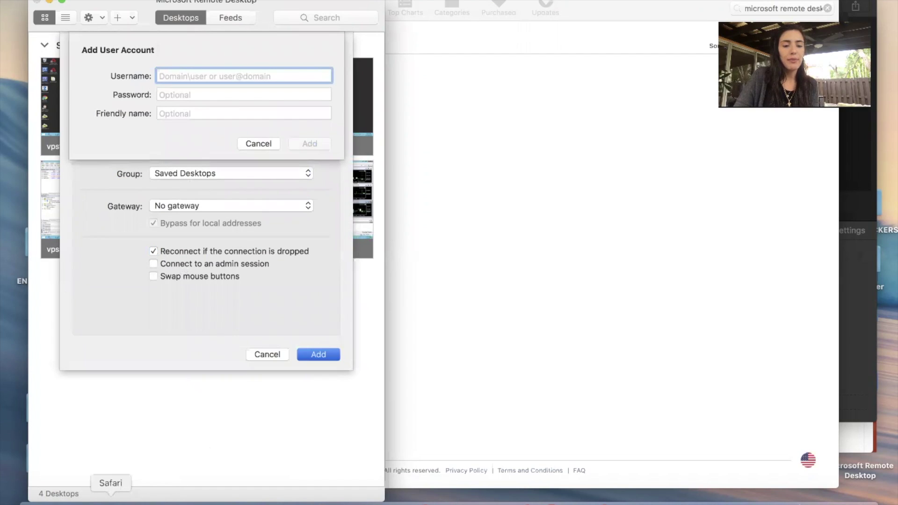
pyautogui.click(110, 500)
pyautogui.click(395, 421)
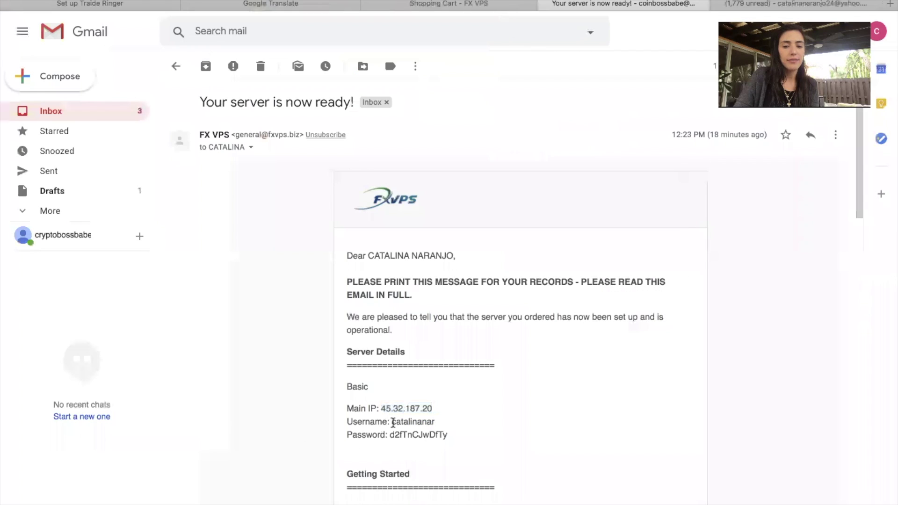
pyautogui.moveTo(389, 422); pyautogui.dragTo(438, 422)
pyautogui.click(436, 423)
pyautogui.rightClick(438, 421)
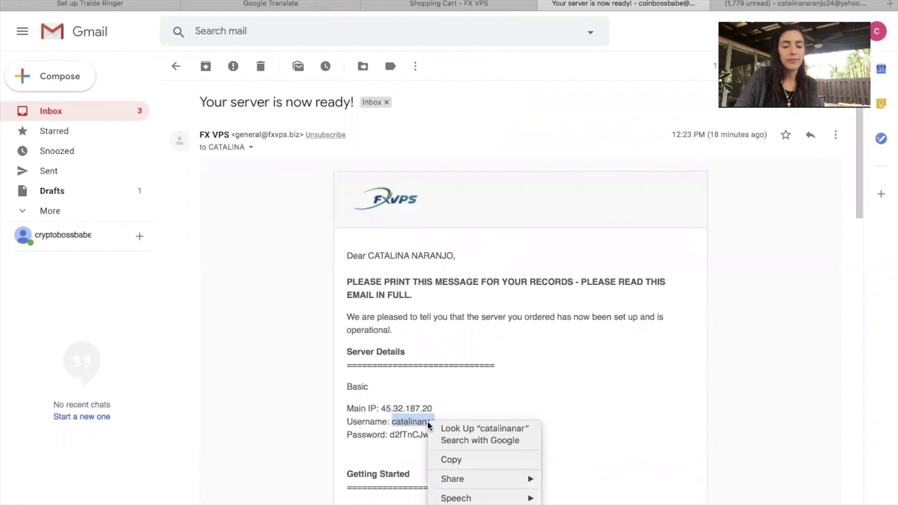
pyautogui.click(457, 459)
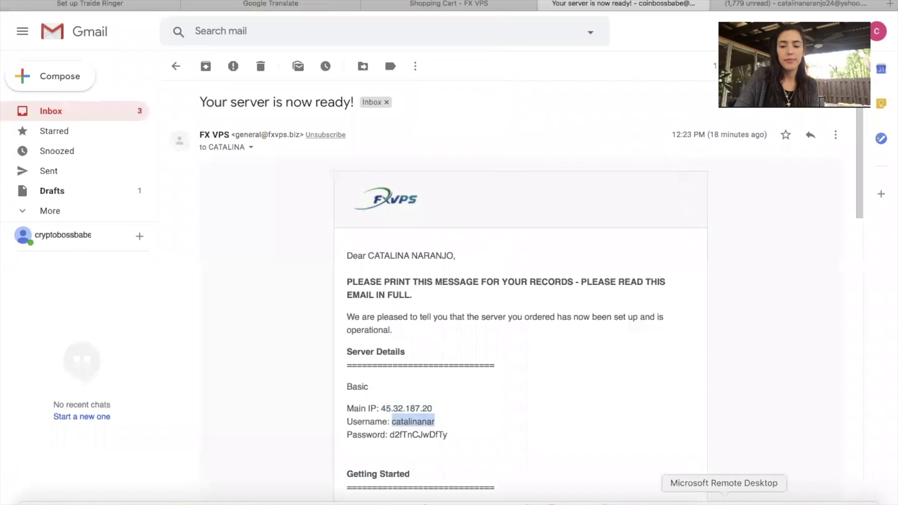
pyautogui.click(724, 496)
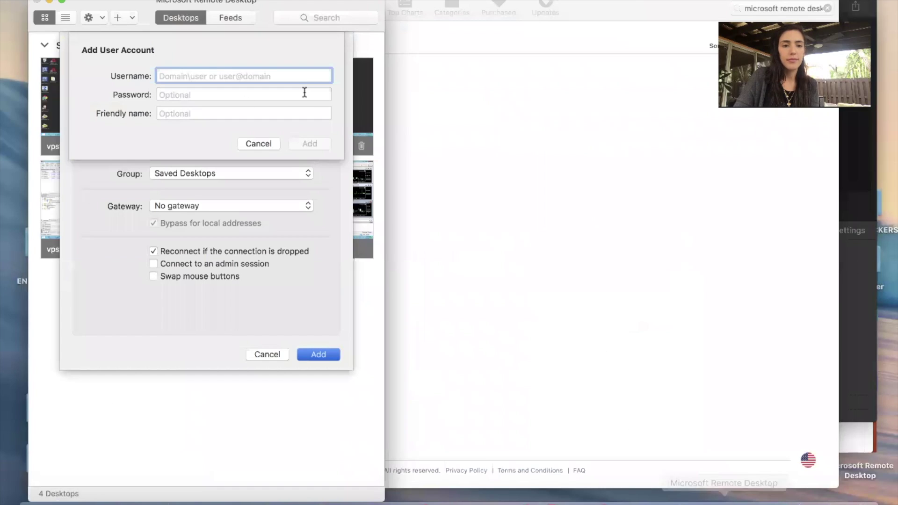
pyautogui.rightClick(225, 74)
pyautogui.click(260, 104)
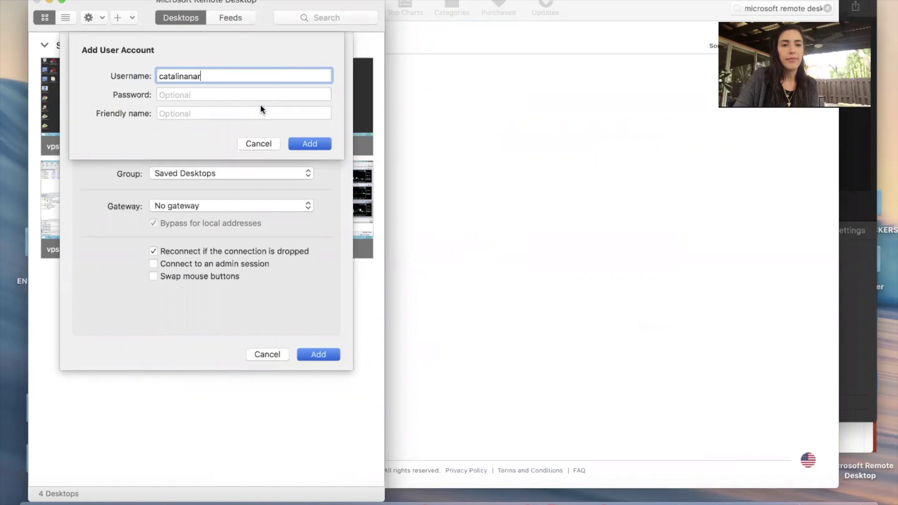
# Copy the server password from the email into the account and save the user account.
pyautogui.click(111, 497)
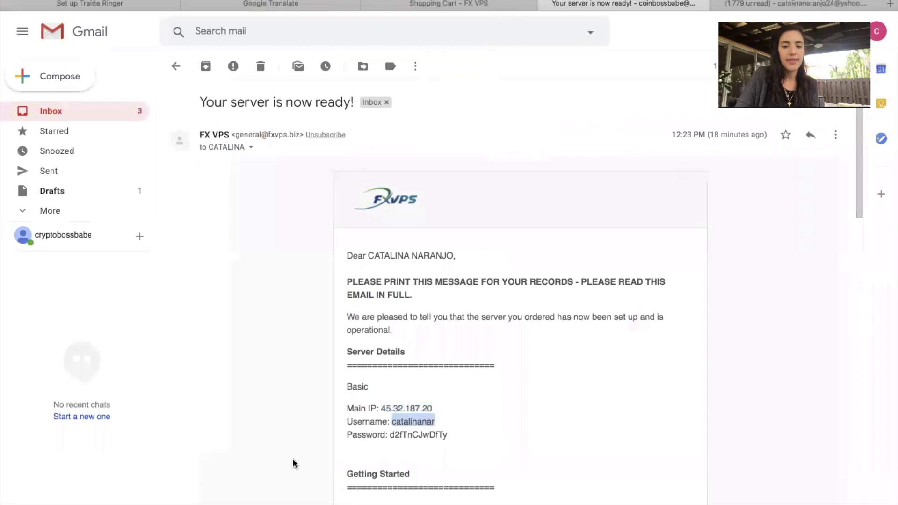
pyautogui.moveTo(391, 434); pyautogui.dragTo(448, 435)
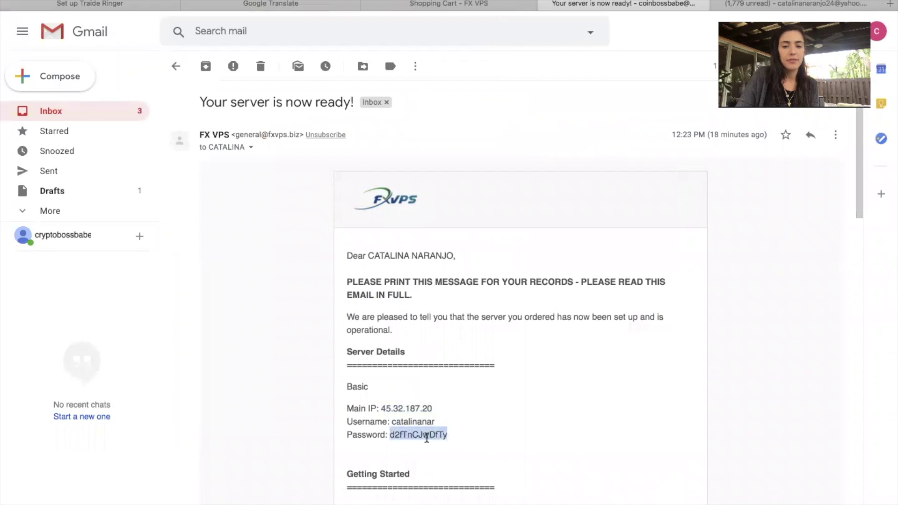
pyautogui.rightClick(427, 434)
pyautogui.click(449, 470)
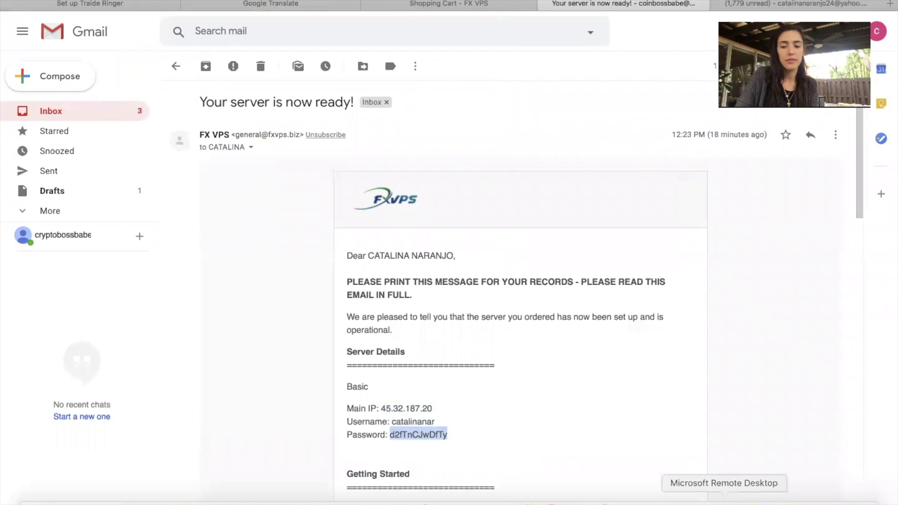
pyautogui.click(724, 499)
pyautogui.rightClick(182, 95)
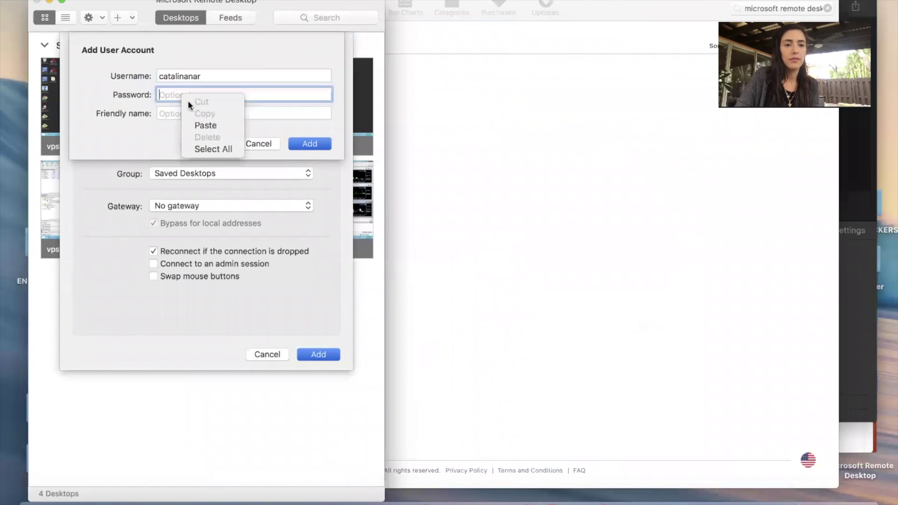
pyautogui.click(199, 126)
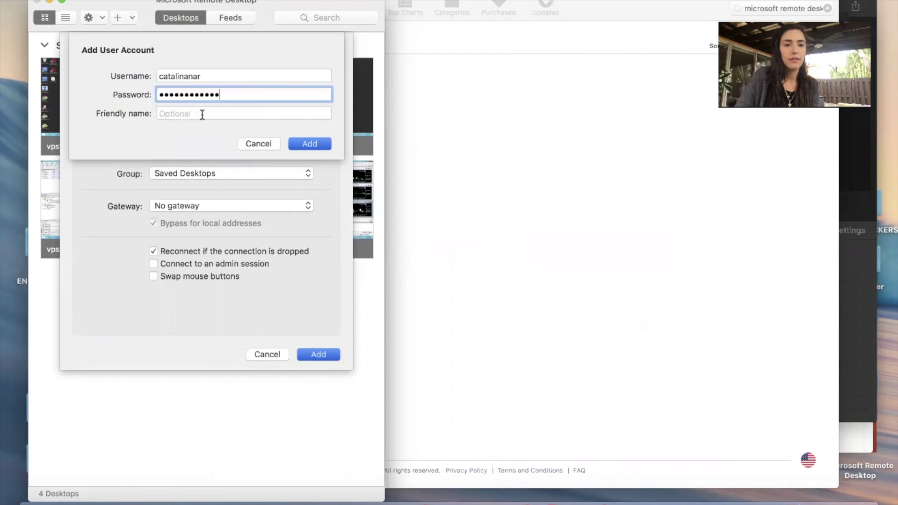
pyautogui.click(302, 142)
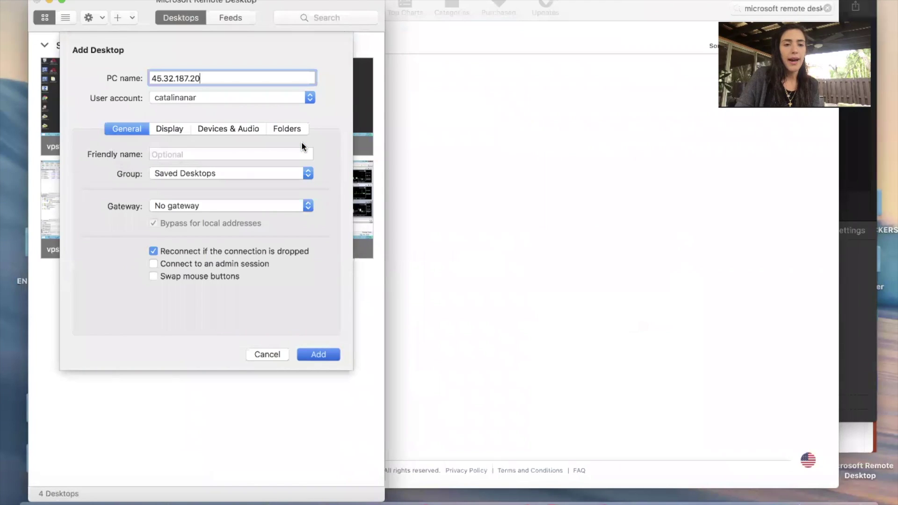
# Name the desktop 'robot' and save the new connection.
pyautogui.click(238, 154)
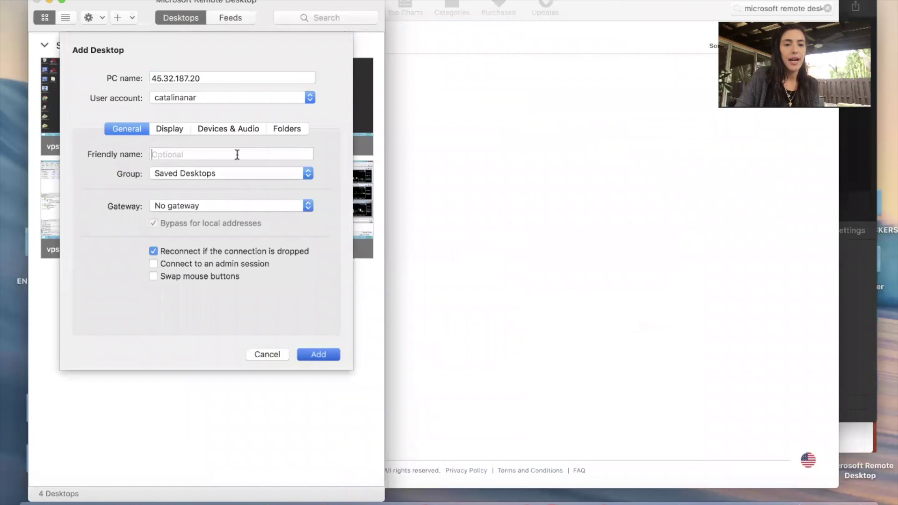
pyautogui.write('robot')
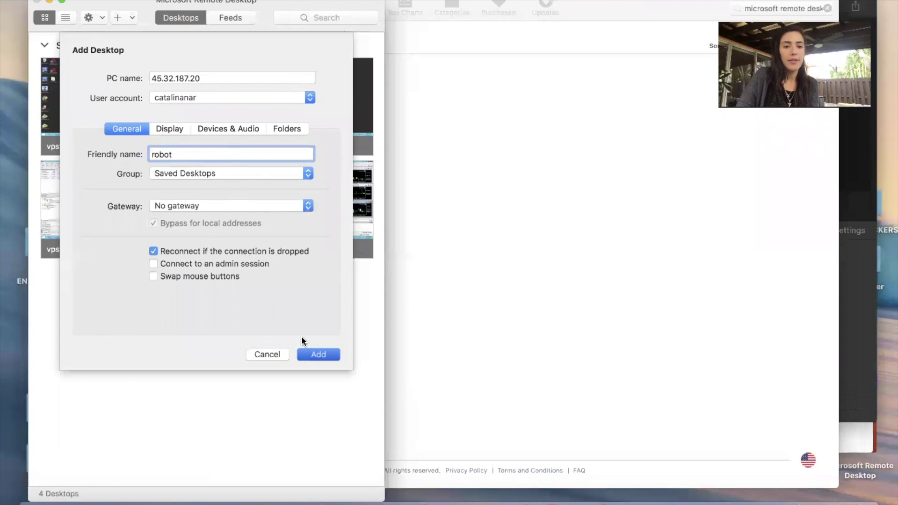
pyautogui.click(309, 355)
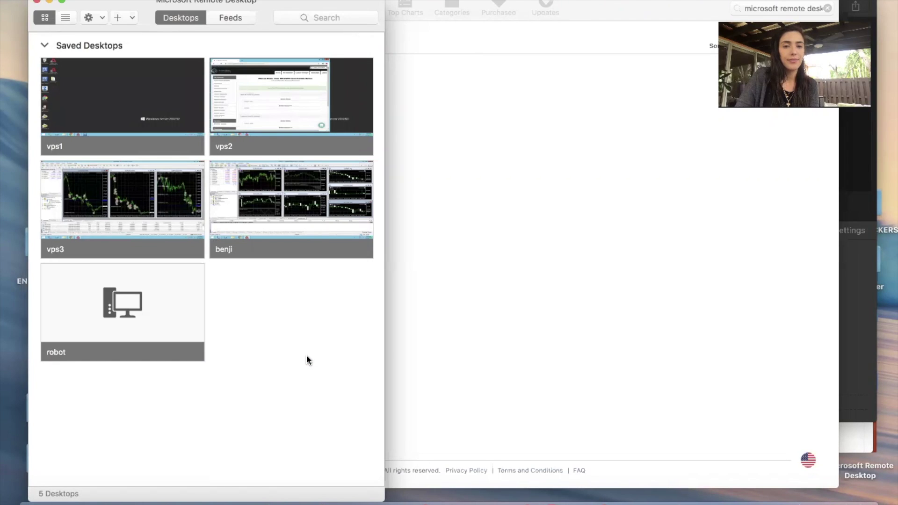
pyautogui.moveTo(149, 312)
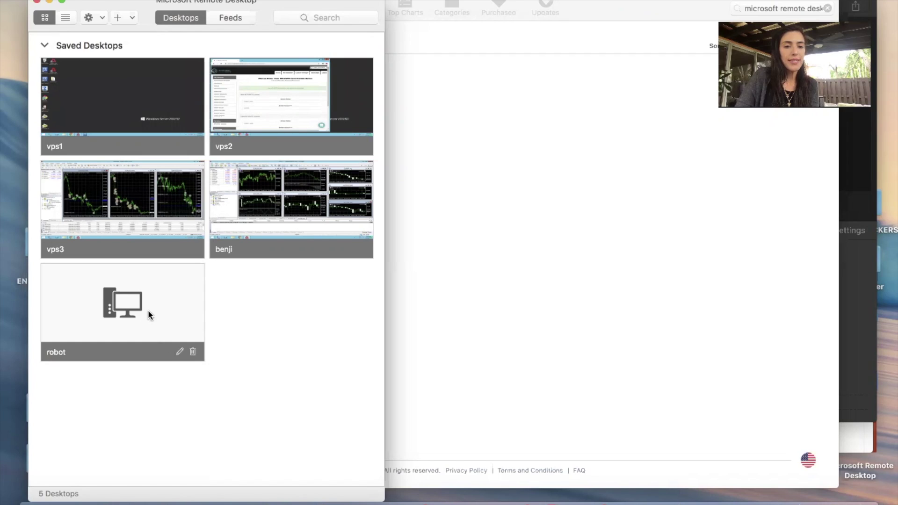
# Connect to the saved robot desktop at 45.32.187.20.
pyautogui.doubleClick(149, 312)
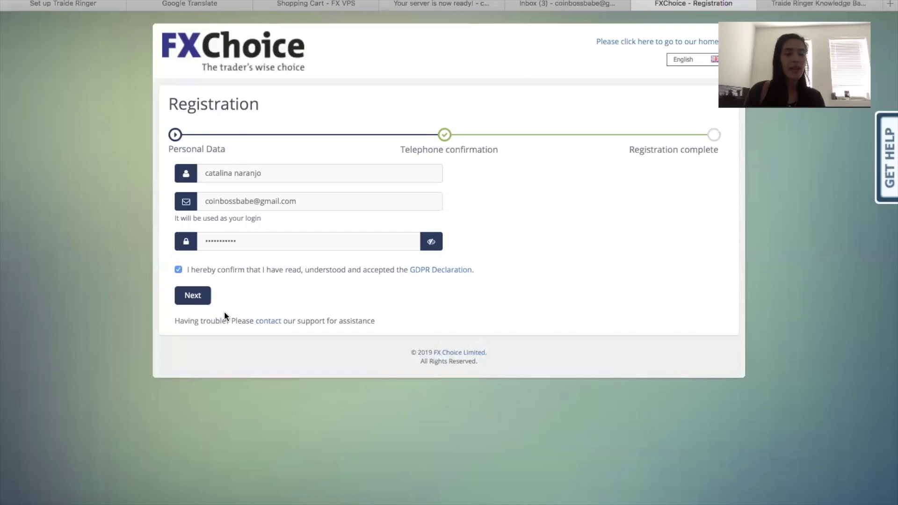
# Submit the registration, then open an MT4 Pro USD demo account with a 1000 initial deposit.
pyautogui.click(195, 300)
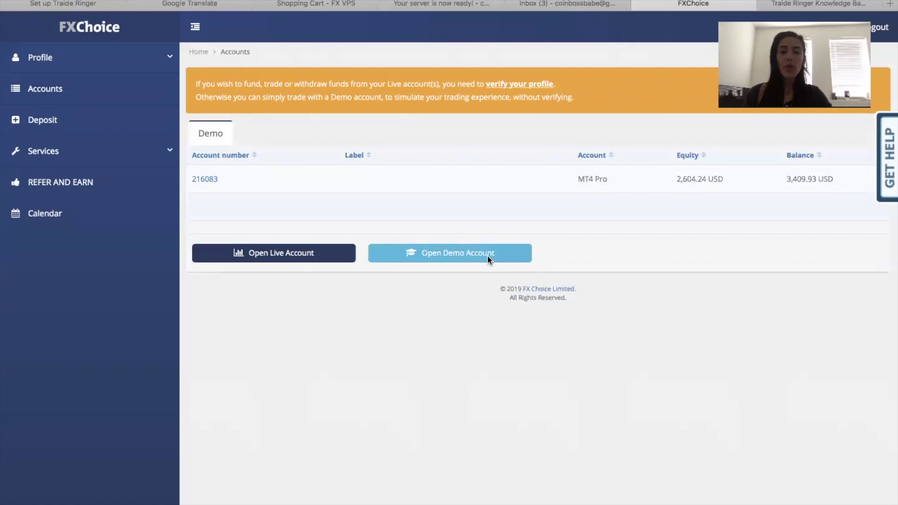
pyautogui.click(489, 255)
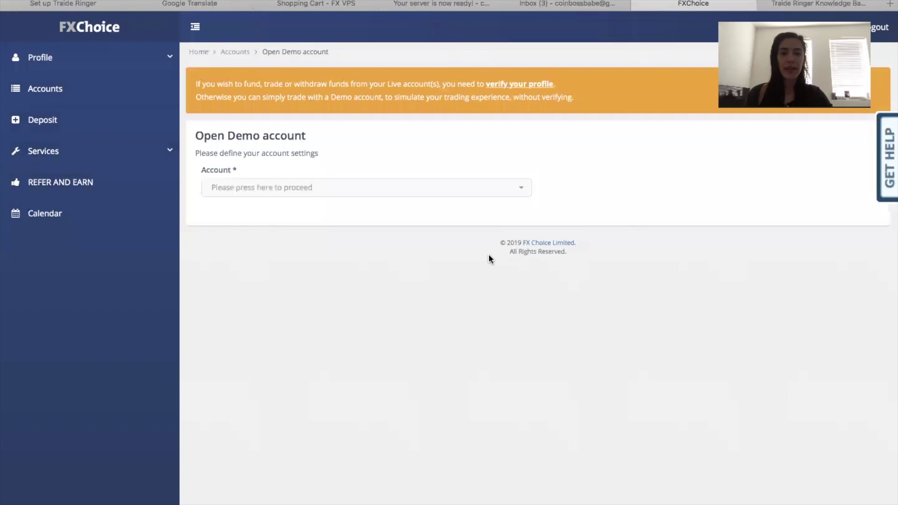
pyautogui.click(357, 188)
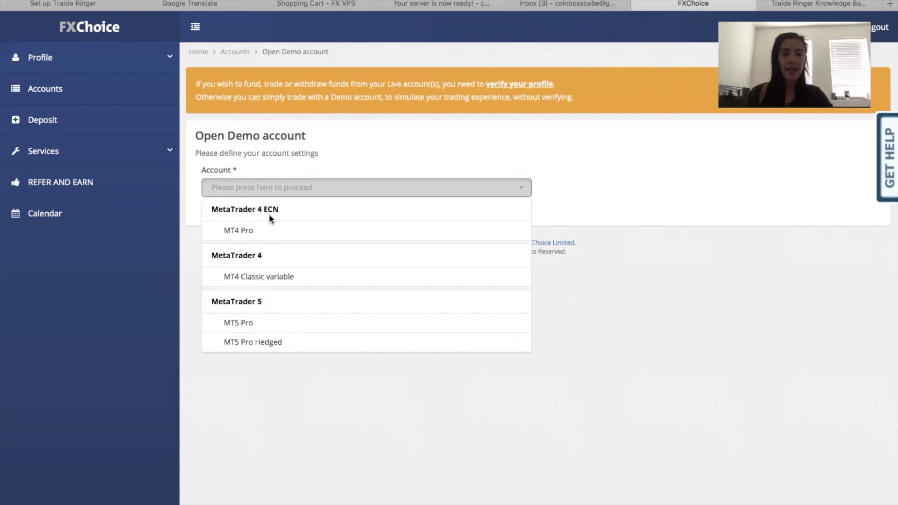
pyautogui.click(252, 232)
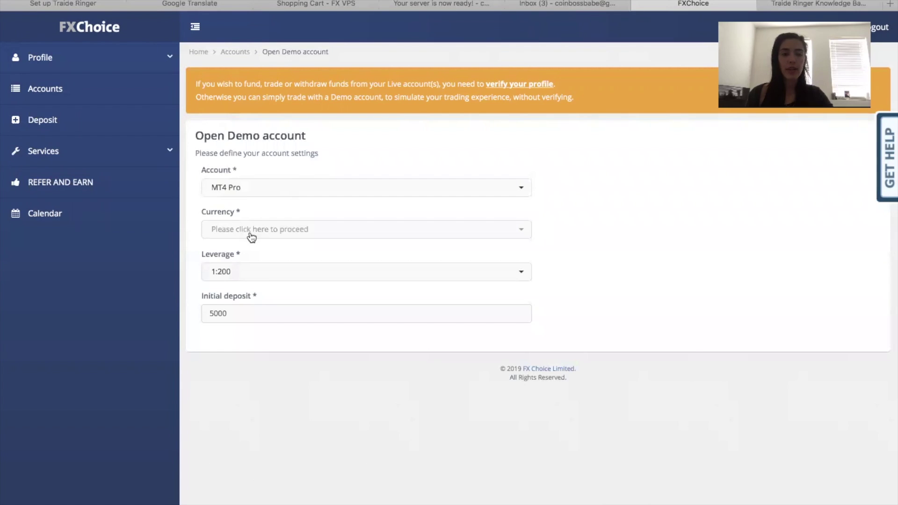
pyautogui.click(252, 231)
pyautogui.click(249, 251)
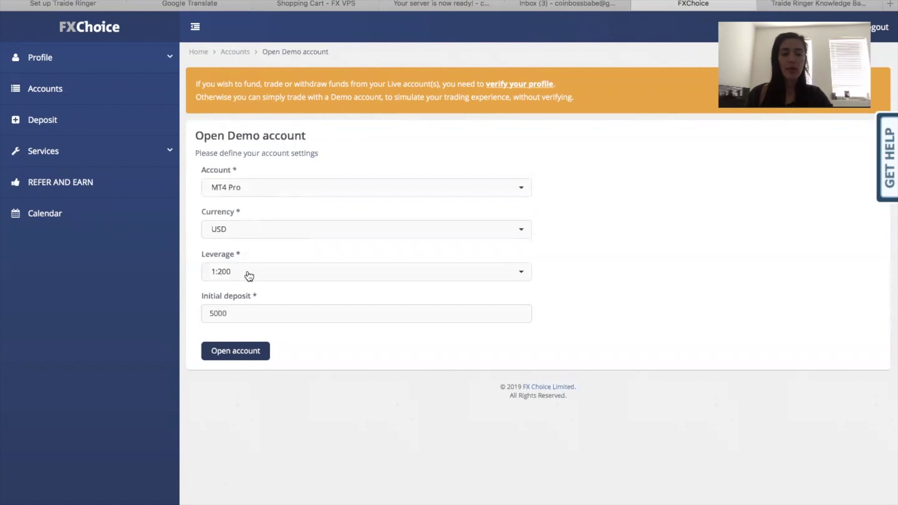
pyautogui.click(239, 315)
pyautogui.press('BackSpace')
pyautogui.press('BackSpace')
pyautogui.press('BackSpace')
pyautogui.press('BackSpace')
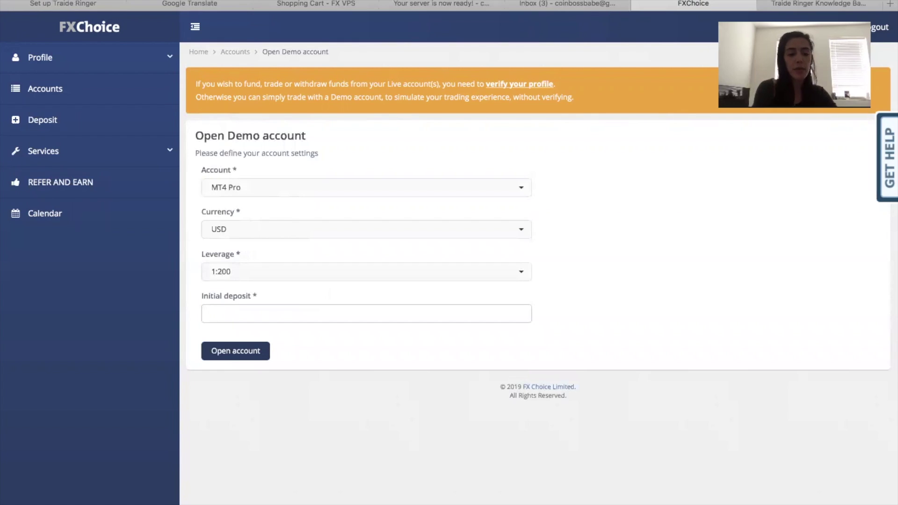
pyautogui.write('1000')
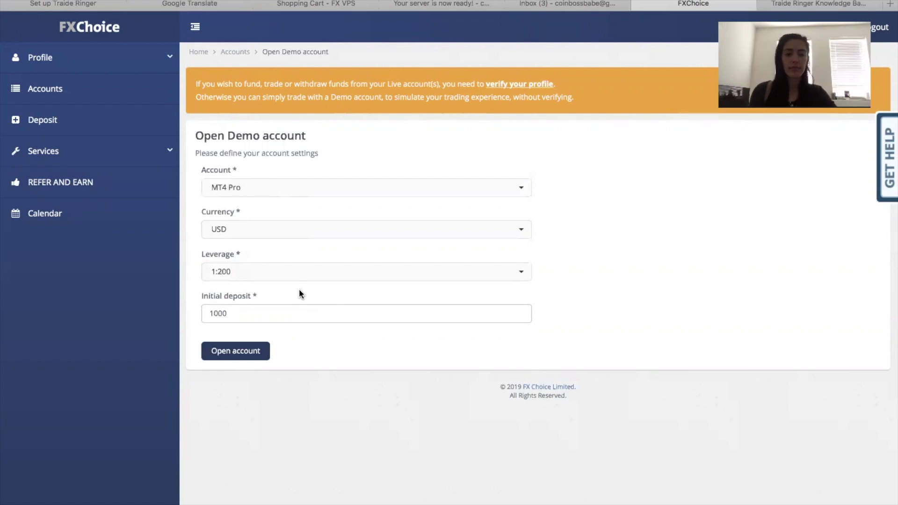
pyautogui.click(244, 350)
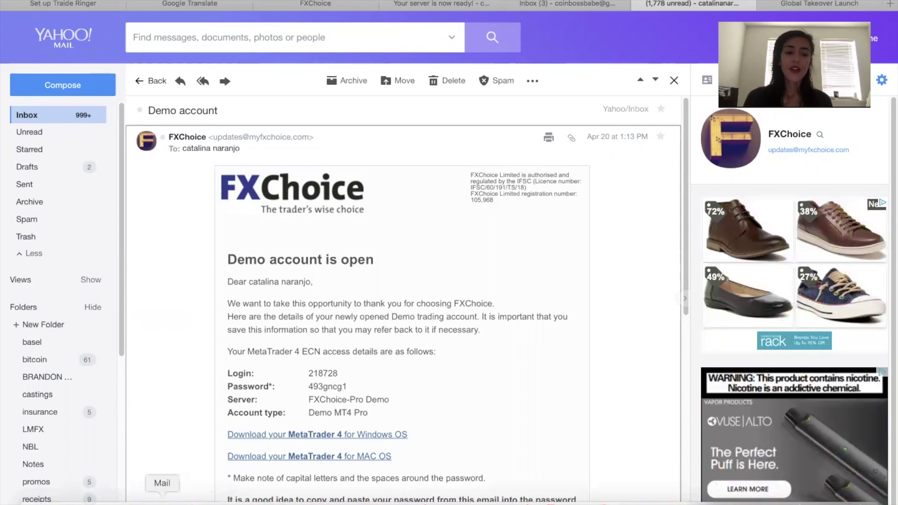
# Return to the Global Takeover Launch back office and submit the Update Profile & Agreement form.
pyautogui.click(136, 502)
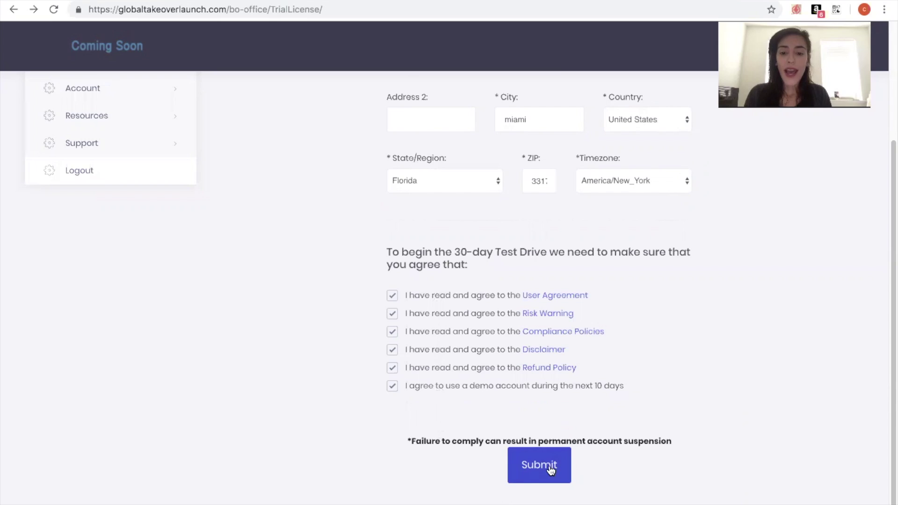
pyautogui.click(551, 467)
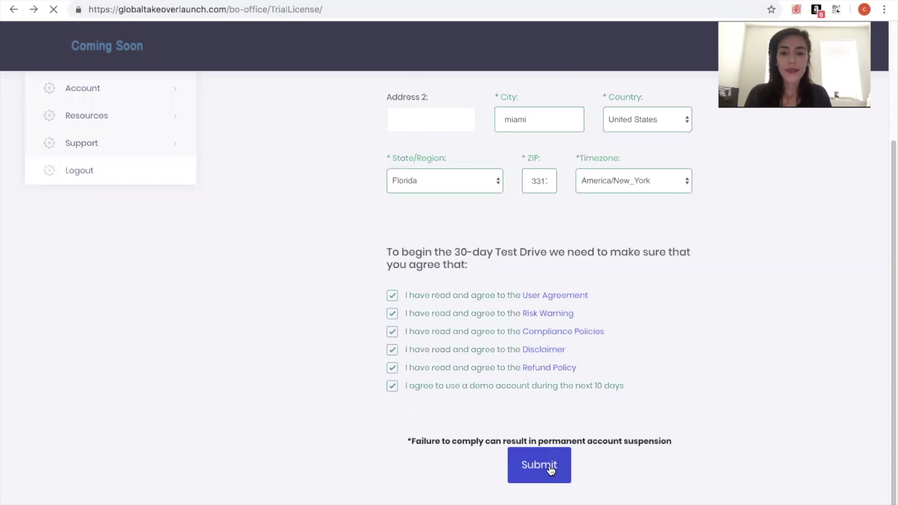
# Start the 30-day trial license and copy the demo account login number from the FXChoice email.
pyautogui.click(535, 251)
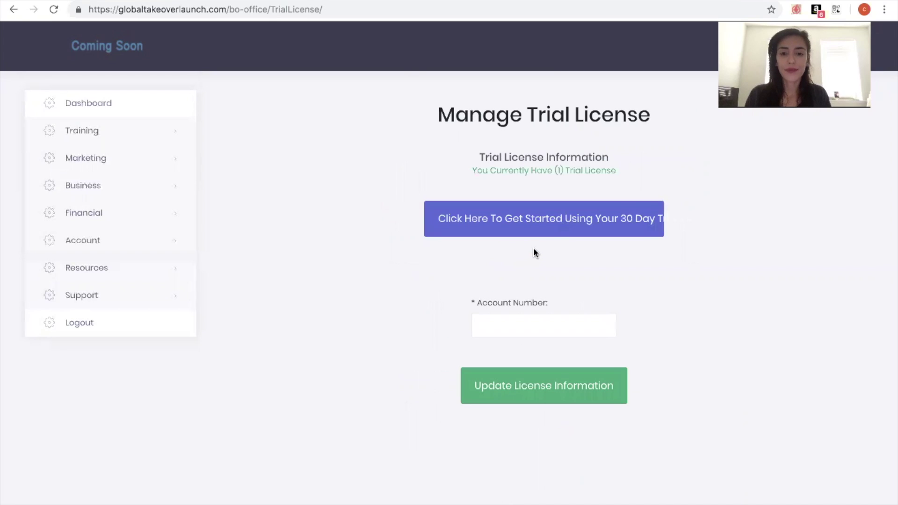
pyautogui.moveTo(338, 503)
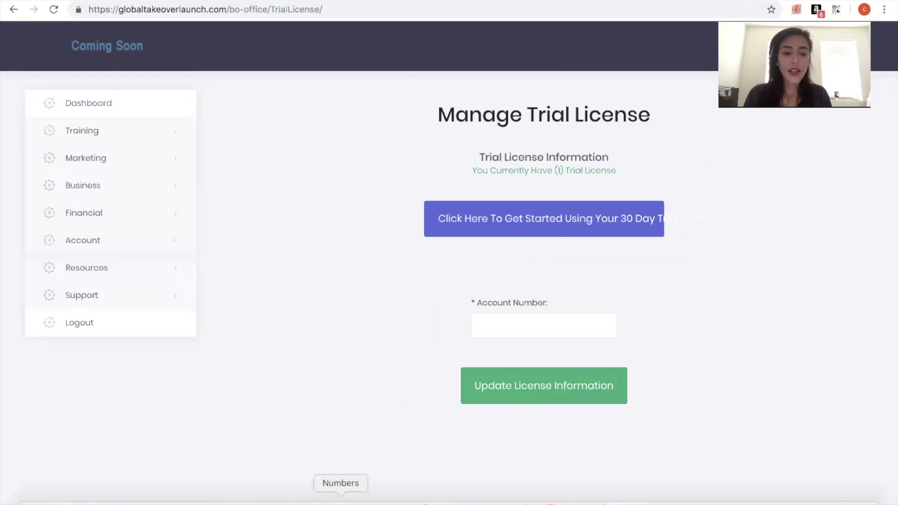
pyautogui.click(111, 500)
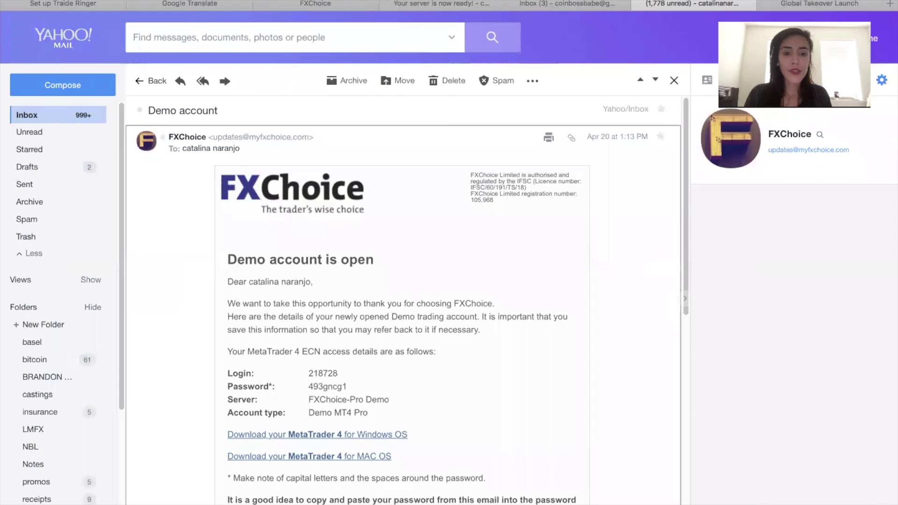
pyautogui.moveTo(307, 373); pyautogui.dragTo(338, 372)
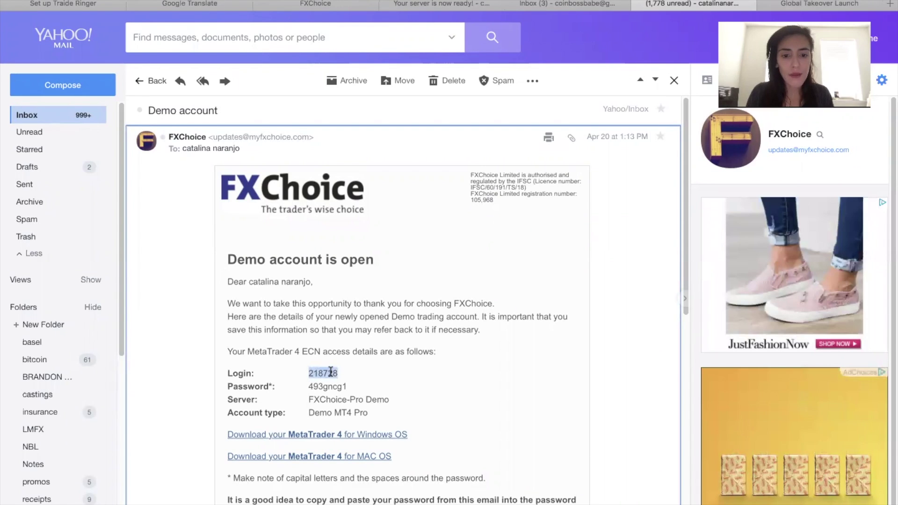
pyautogui.rightClick(330, 373)
pyautogui.click(357, 407)
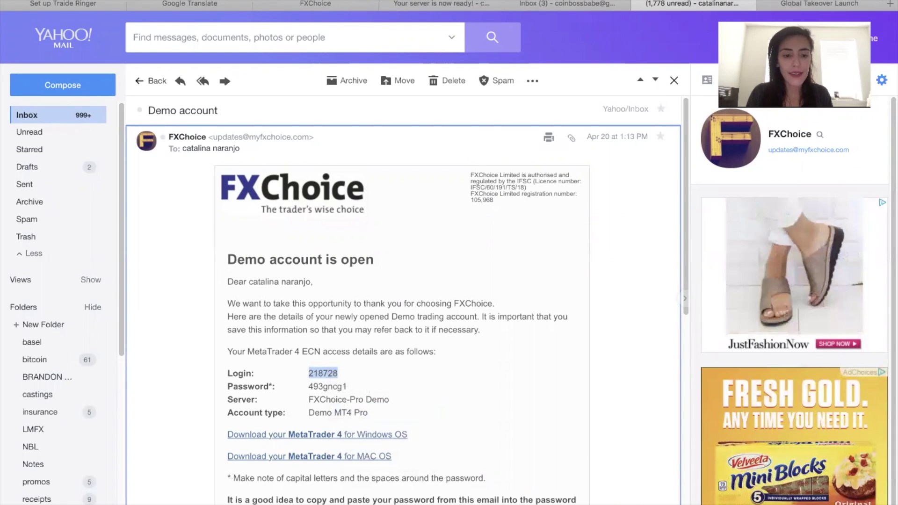
# Paste the login number into Account Number and continue to the Getting Started page.
pyautogui.click(136, 497)
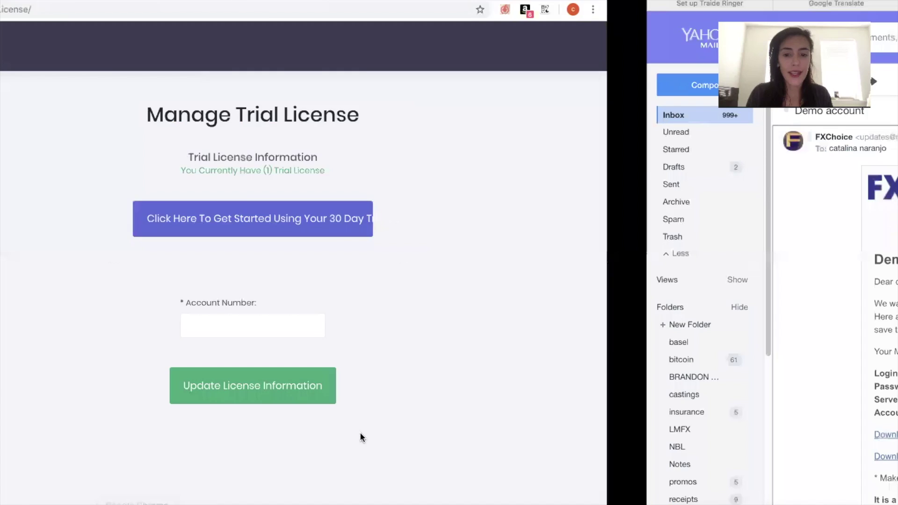
pyautogui.rightClick(521, 324)
pyautogui.click(557, 403)
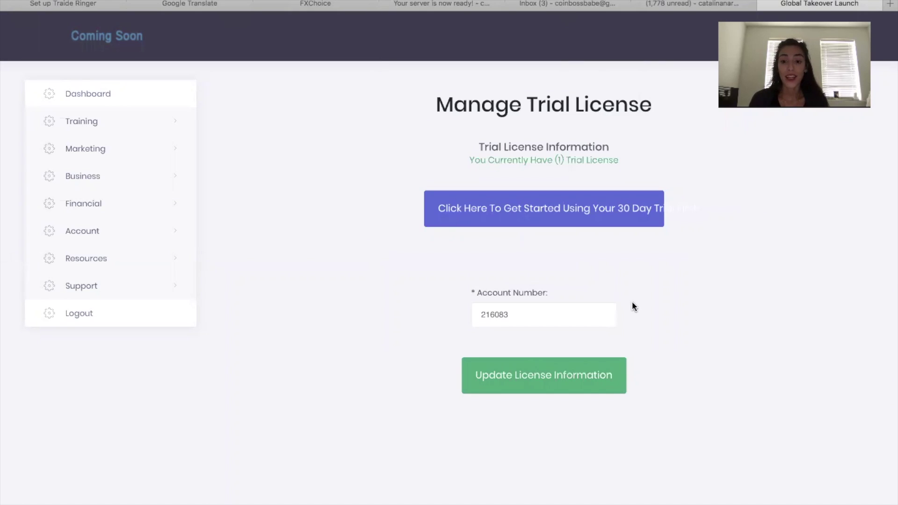
pyautogui.click(520, 214)
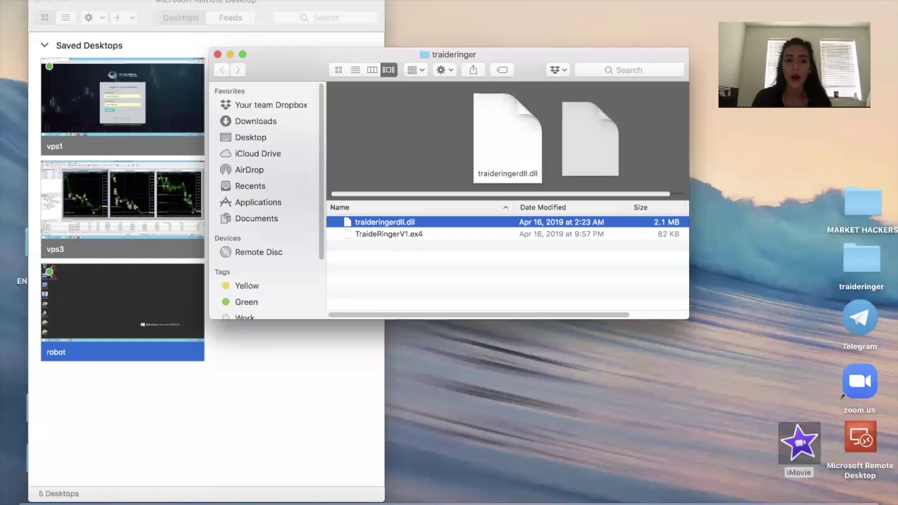
# Copy the traideringer DLL and EX4 files in Finder and open the robot VPS remote session.
pyautogui.moveTo(372, 248); pyautogui.dragTo(377, 217)
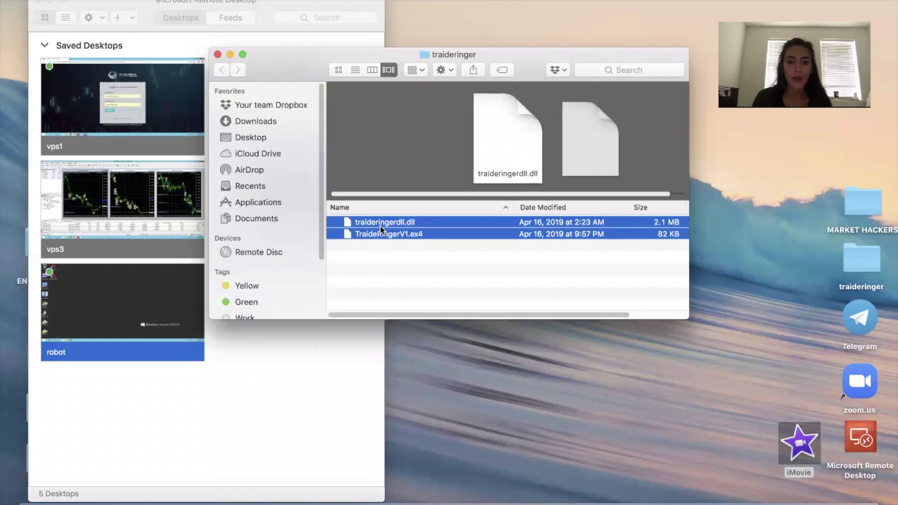
pyautogui.rightClick(379, 225)
pyautogui.click(422, 393)
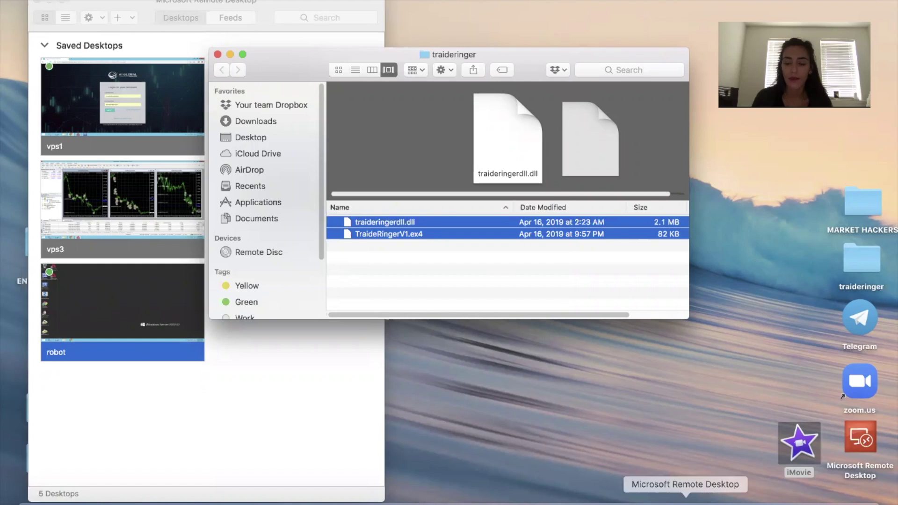
pyautogui.click(686, 504)
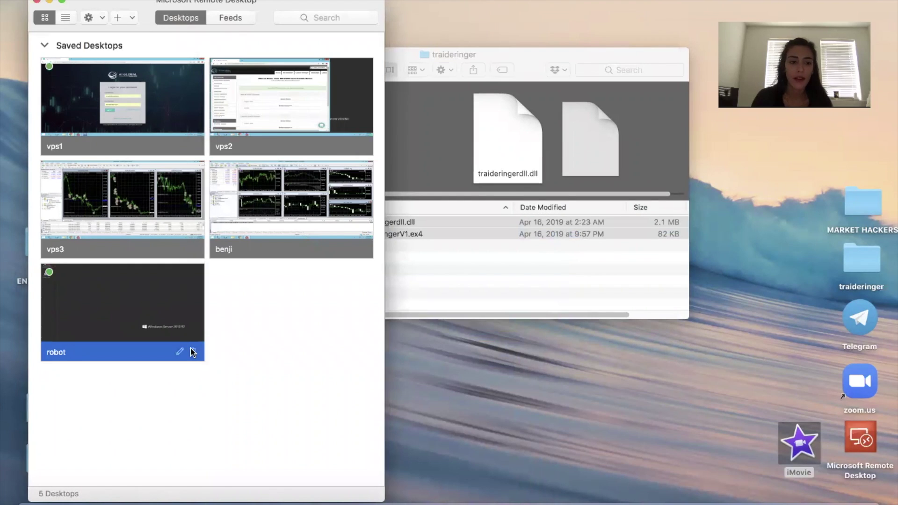
pyautogui.doubleClick(173, 312)
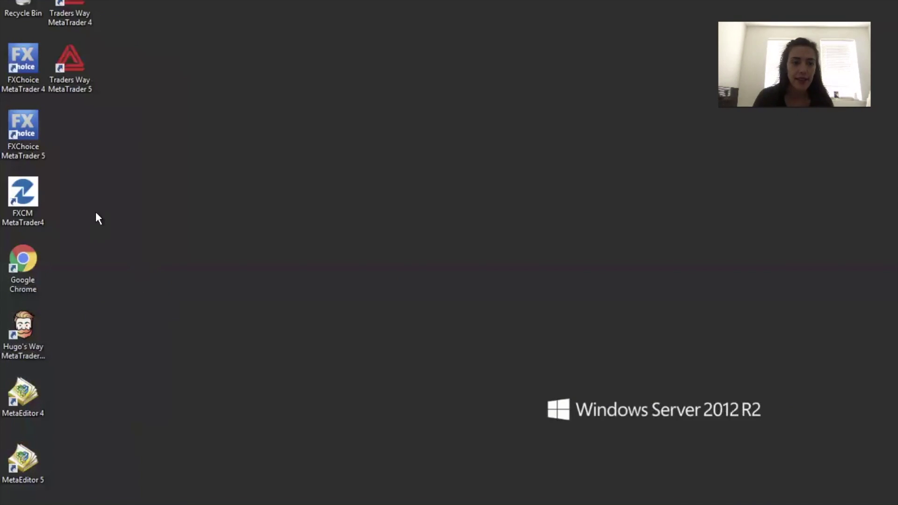
# Paste both TraideRinger files onto the VPS desktop and launch FXChoice MetaTrader 4.
pyautogui.rightClick(85, 173)
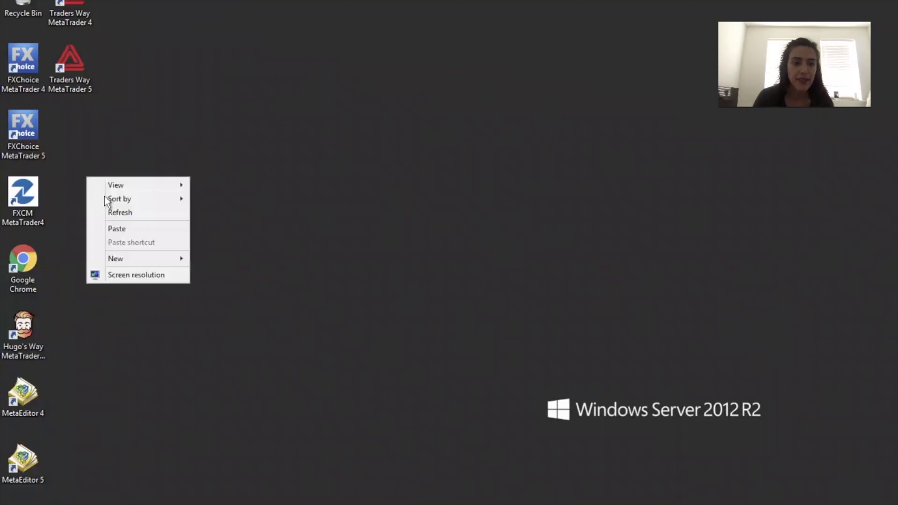
pyautogui.click(117, 226)
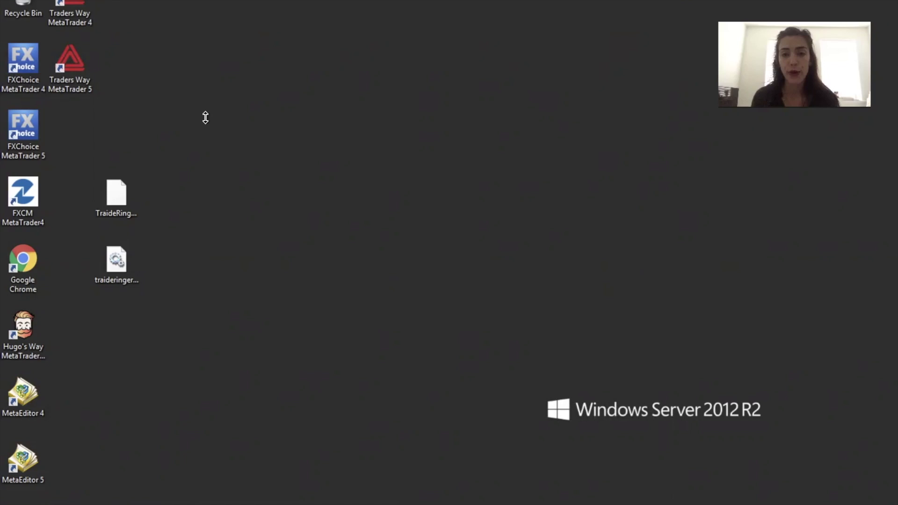
pyautogui.doubleClick(22, 60)
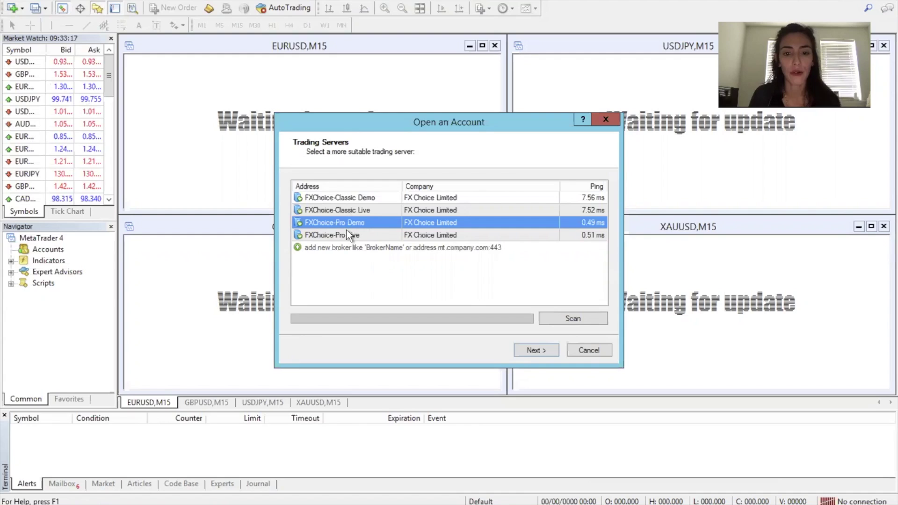
# Choose FXChoice-Pro Demo with an existing trade account and paste the login number from the email.
pyautogui.click(542, 352)
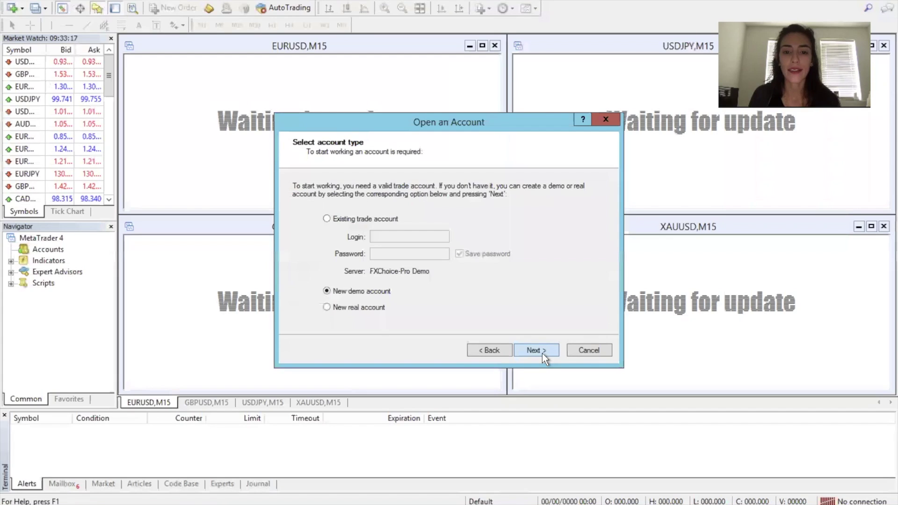
pyautogui.click(351, 220)
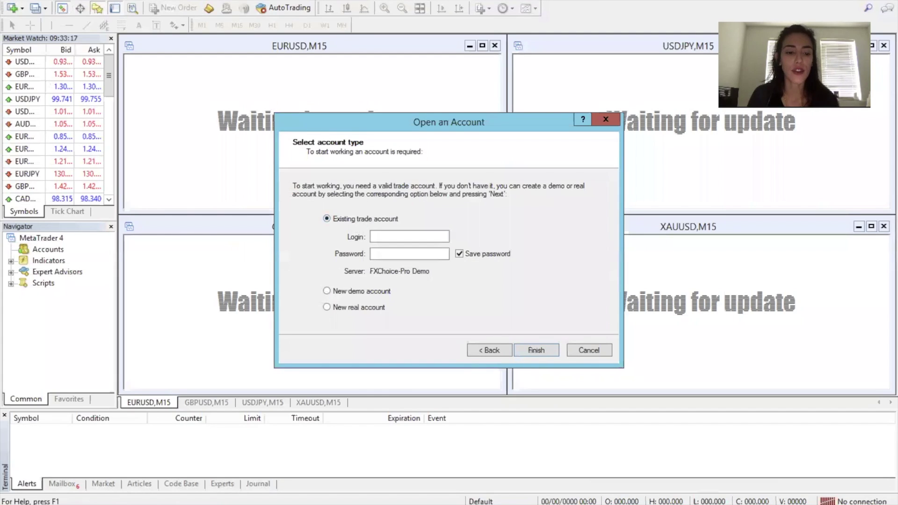
pyautogui.click(108, 499)
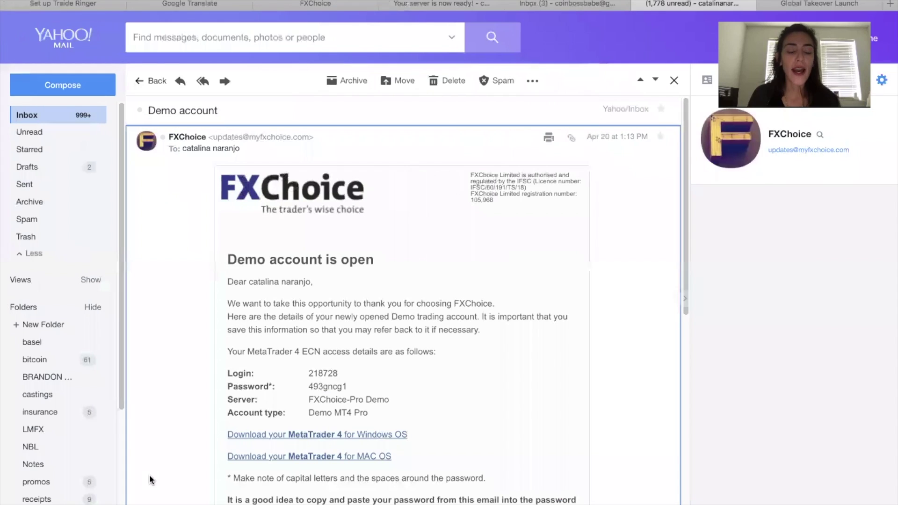
pyautogui.doubleClick(333, 373)
pyautogui.rightClick(323, 373)
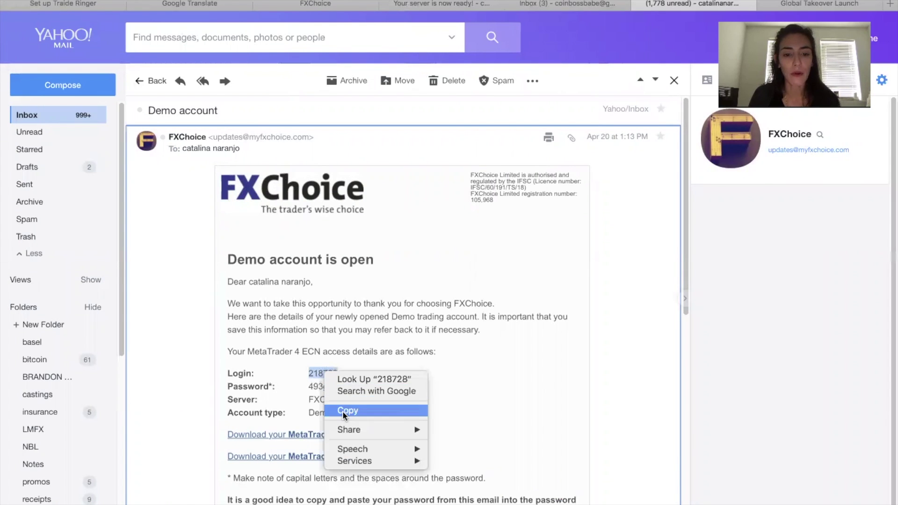
pyautogui.click(343, 410)
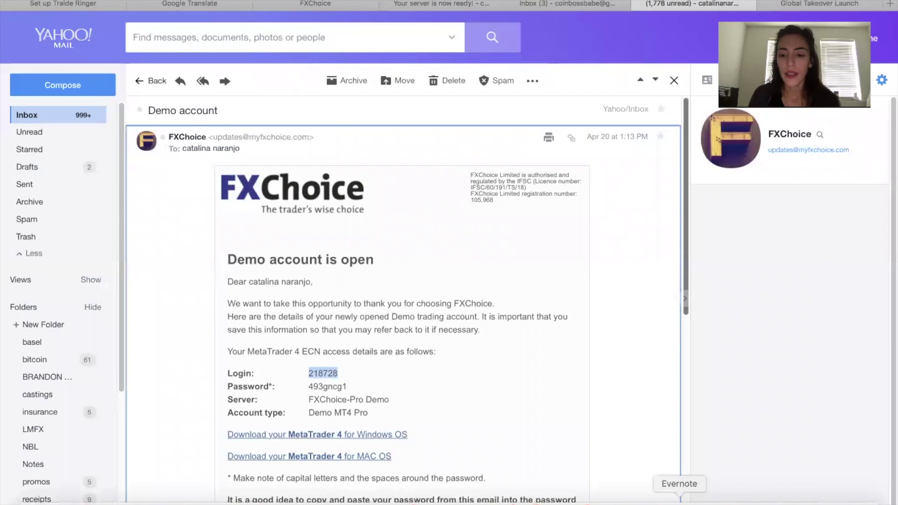
pyautogui.click(716, 497)
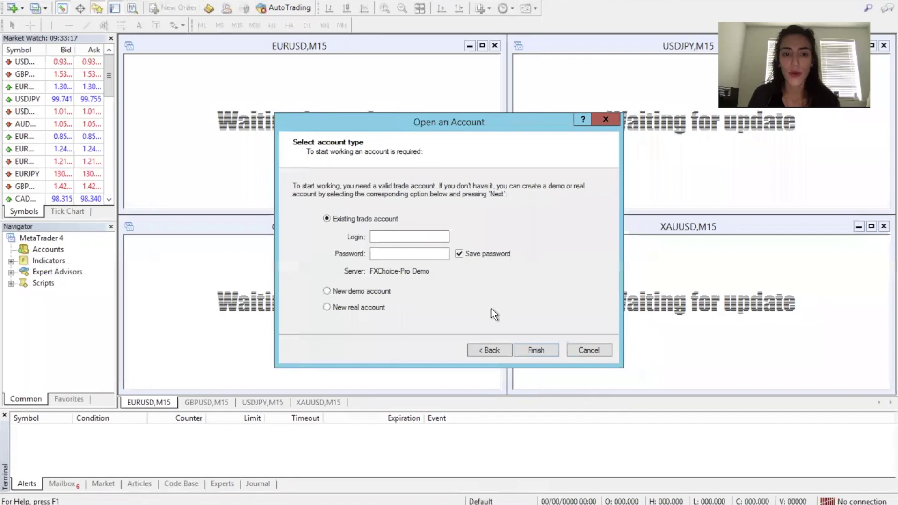
pyautogui.rightClick(408, 234)
pyautogui.click(437, 279)
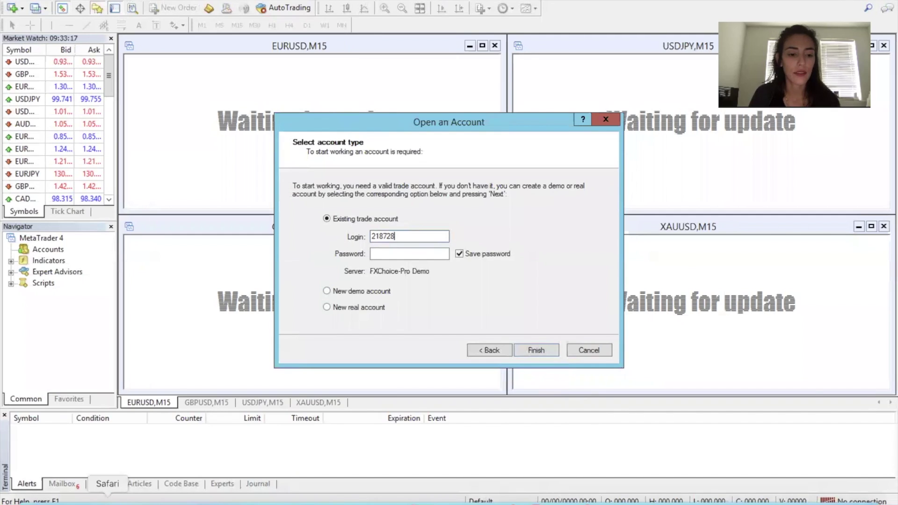
# Paste the account password from the email and finish signing in.
pyautogui.click(107, 502)
pyautogui.moveTo(310, 385); pyautogui.dragTo(348, 386)
pyautogui.rightClick(329, 386)
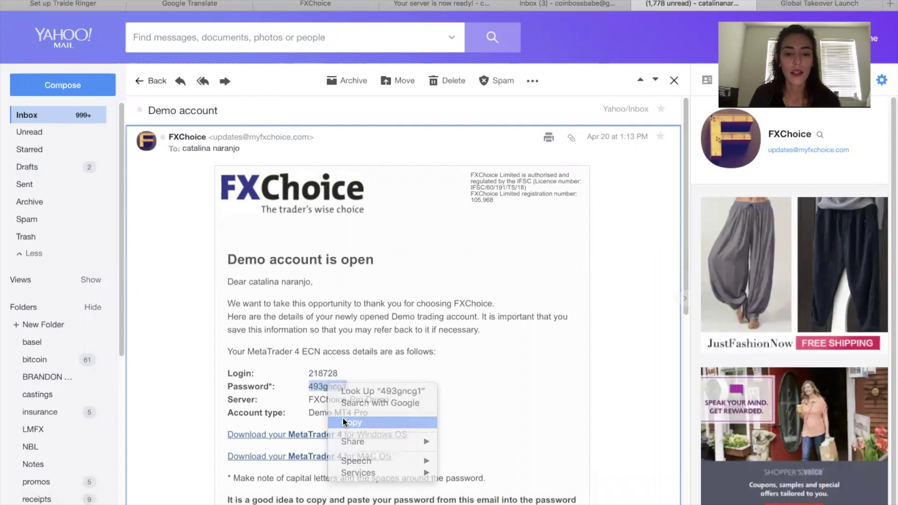
pyautogui.click(345, 422)
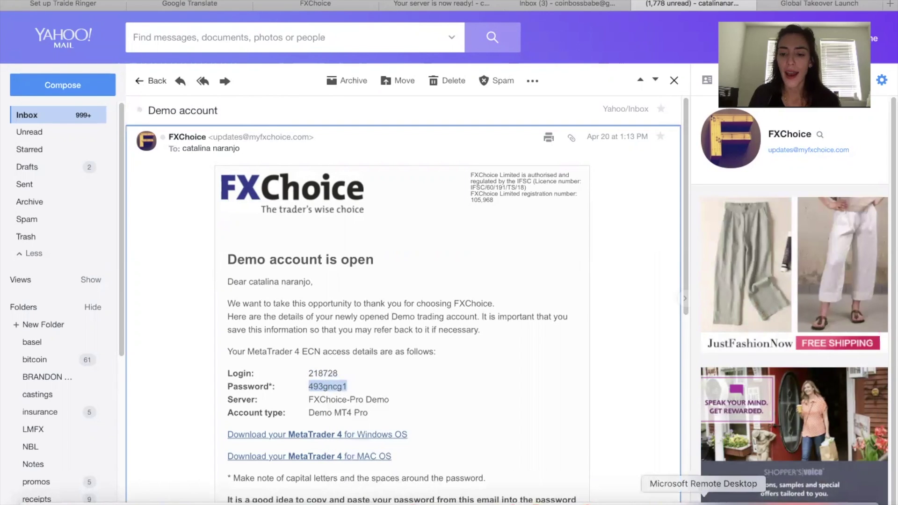
pyautogui.click(700, 499)
pyautogui.rightClick(408, 251)
pyautogui.click(408, 259)
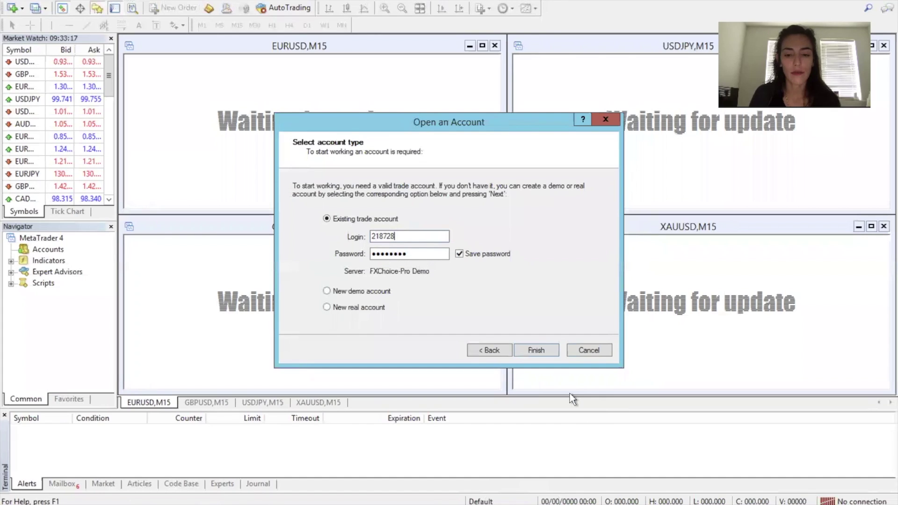
pyautogui.click(537, 350)
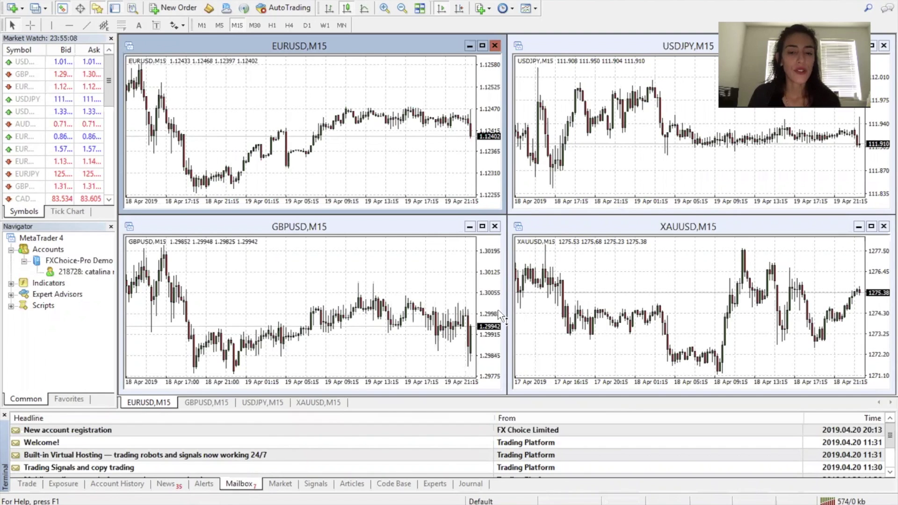
# Open the data folder's MQL4\Experts folder and delete all the sample expert files.
pyautogui.click(10, 2)
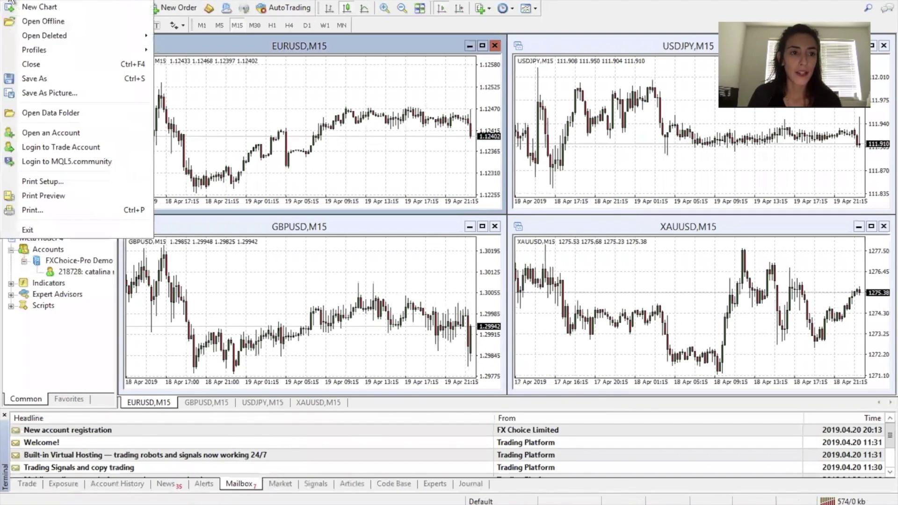
pyautogui.click(39, 109)
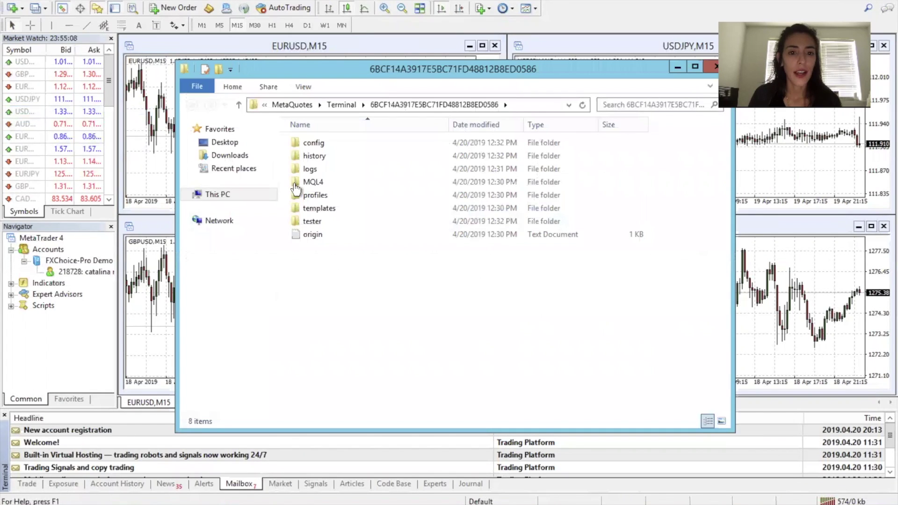
pyautogui.doubleClick(315, 183)
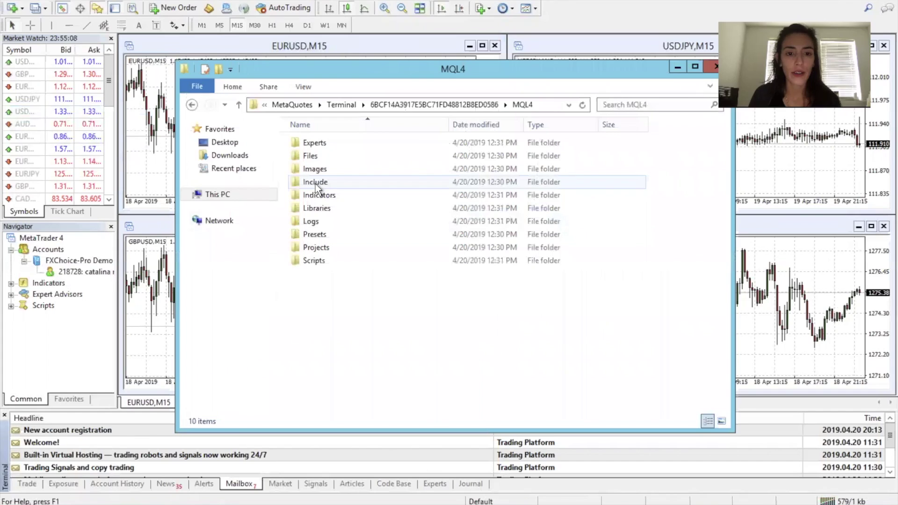
pyautogui.doubleClick(314, 146)
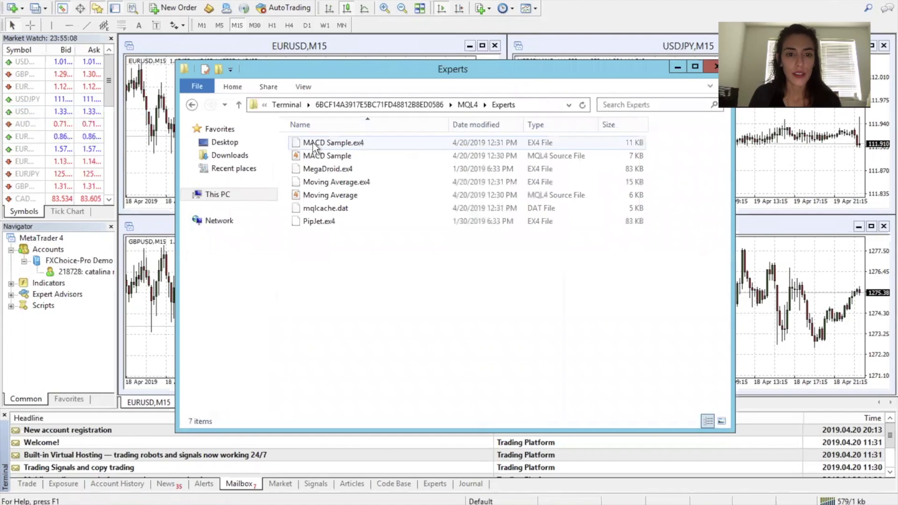
pyautogui.click(322, 222)
pyautogui.hotkey('ctrl', 'a')
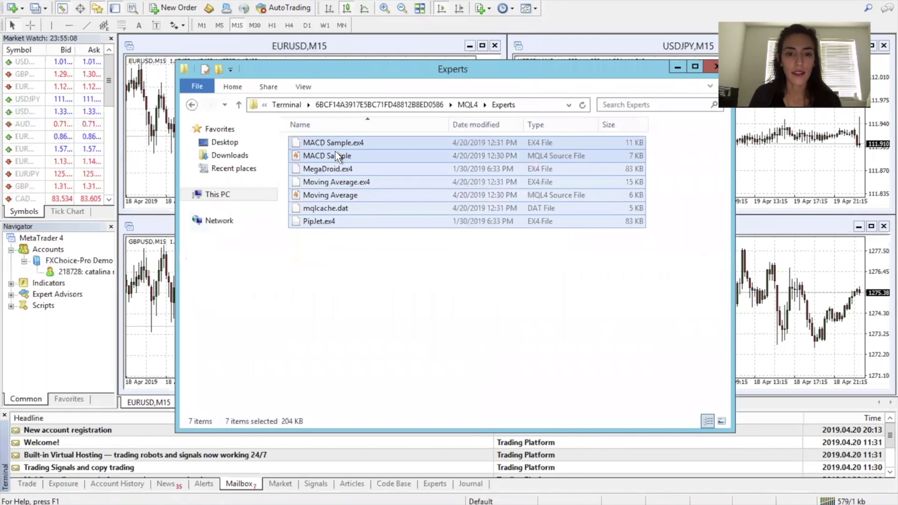
pyautogui.rightClick(335, 150)
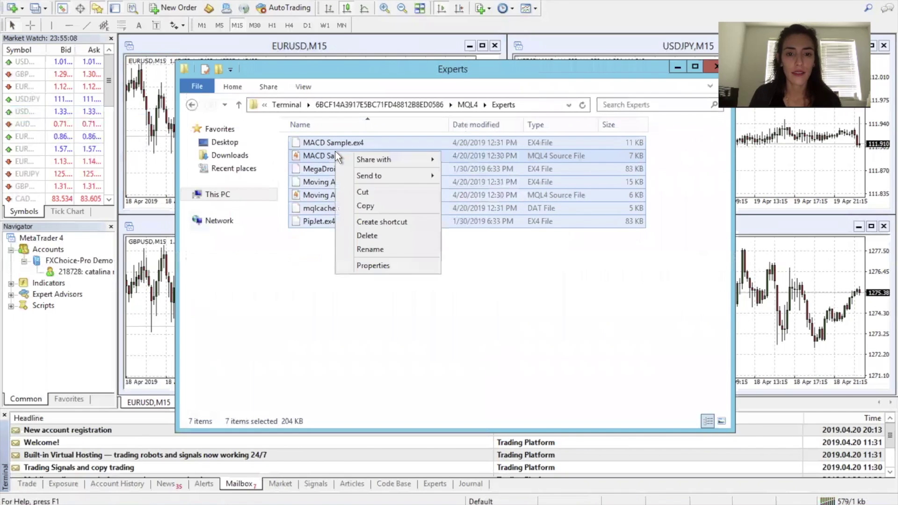
pyautogui.click(370, 233)
# Copy TraideRingerV1.ex4 from the Desktop and paste it into the Experts folder.
pyautogui.click(234, 143)
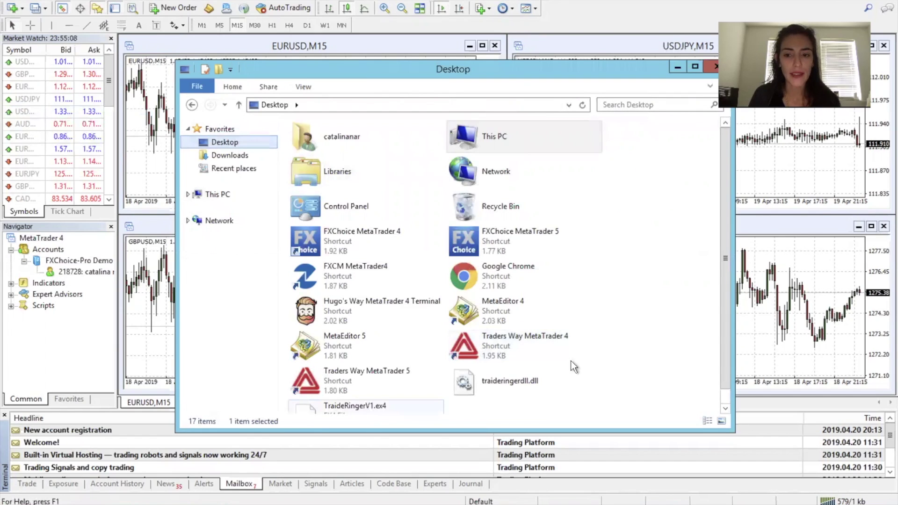
pyautogui.scroll(-1, 723, 377)
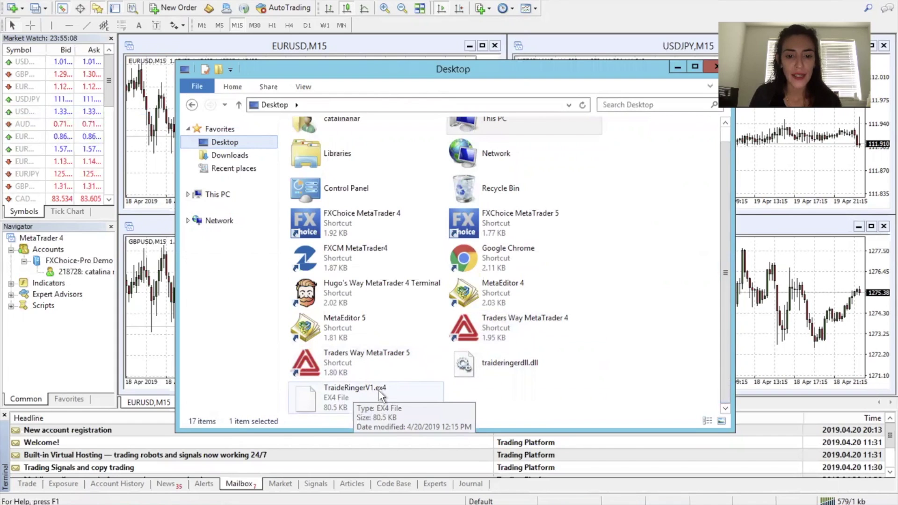
pyautogui.rightClick(354, 394)
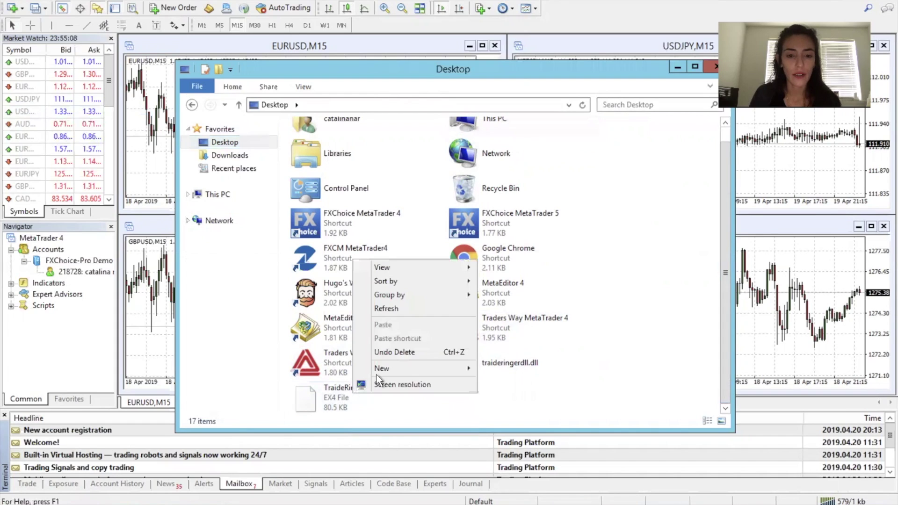
pyautogui.rightClick(340, 395)
pyautogui.click(370, 327)
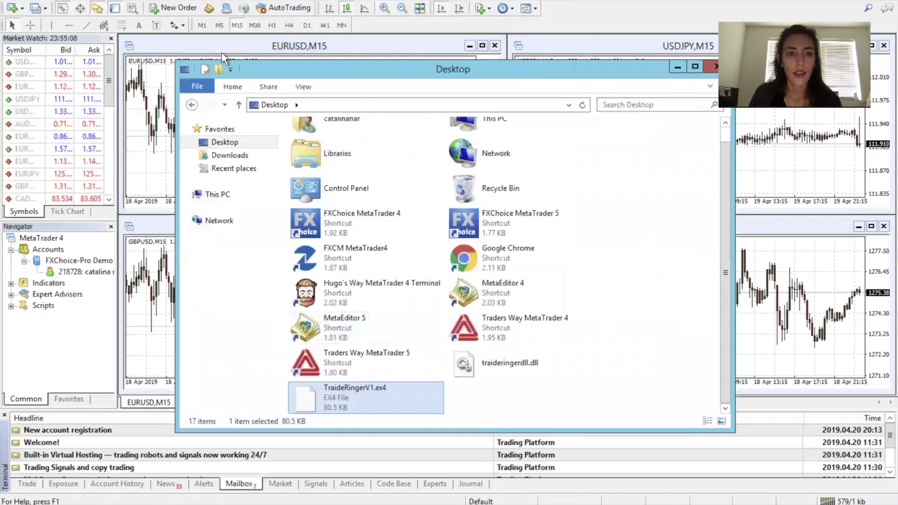
pyautogui.hotkey('alt', 'Tab')
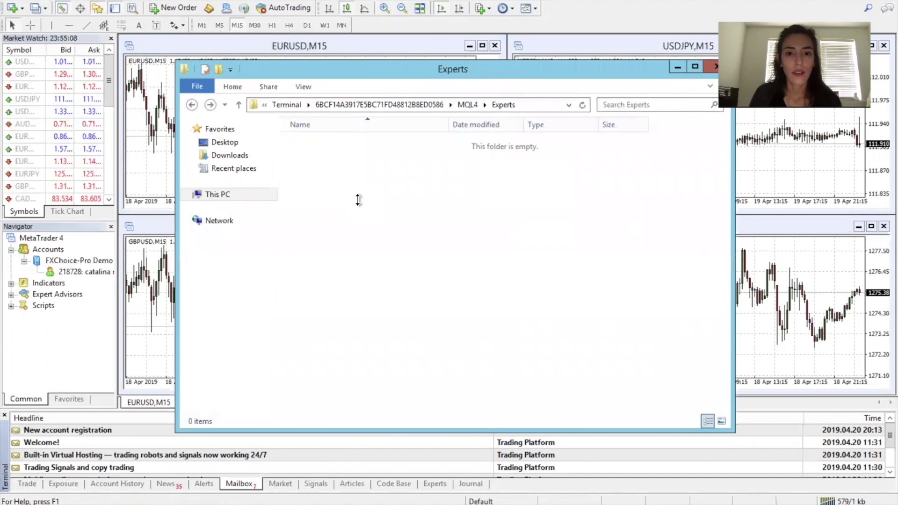
pyautogui.rightClick(358, 199)
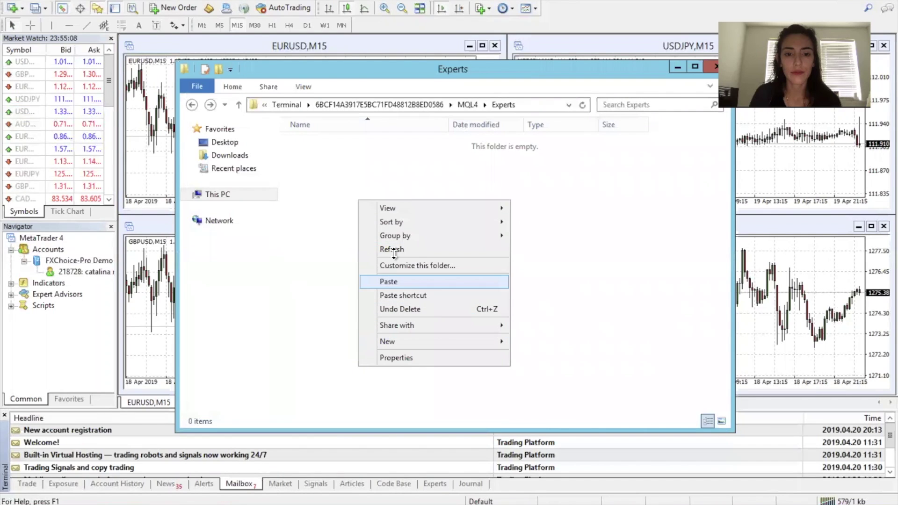
pyautogui.click(388, 282)
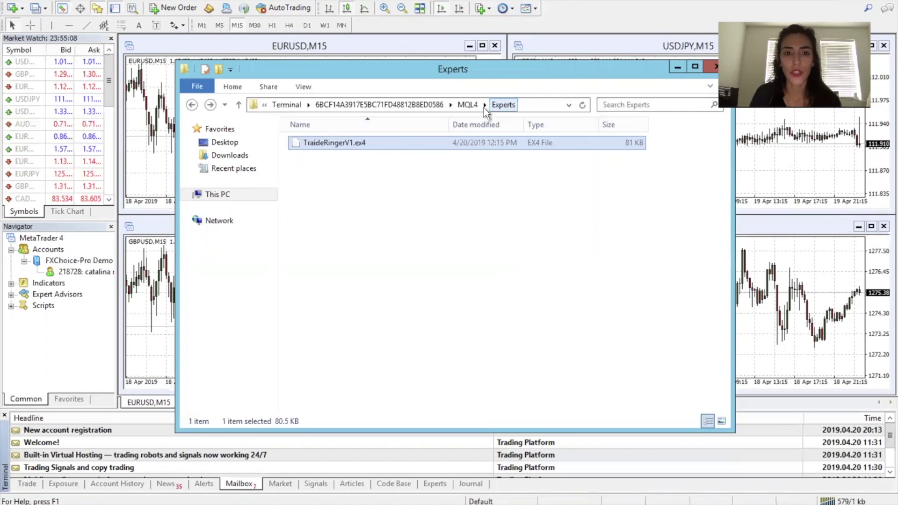
pyautogui.click(227, 143)
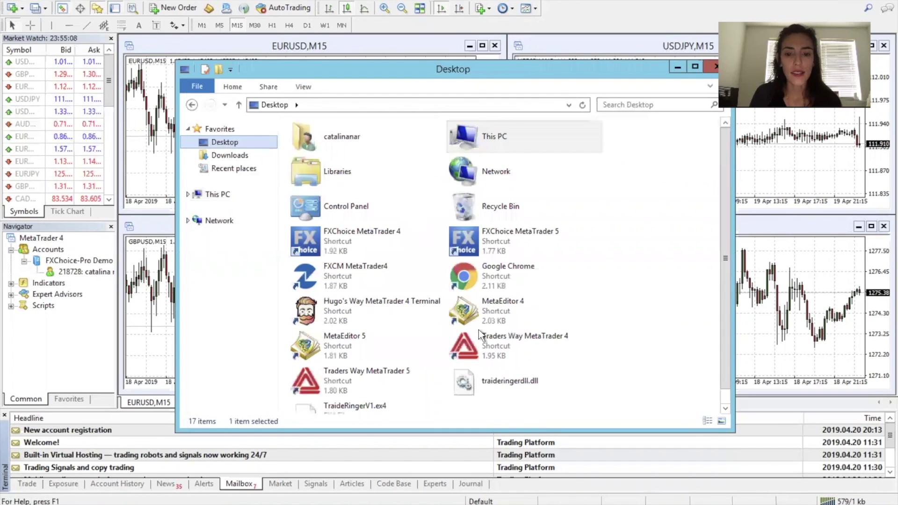
# Copy traideringerdll.dll and replace the three files in MQL4\Libraries with it.
pyautogui.rightClick(513, 381)
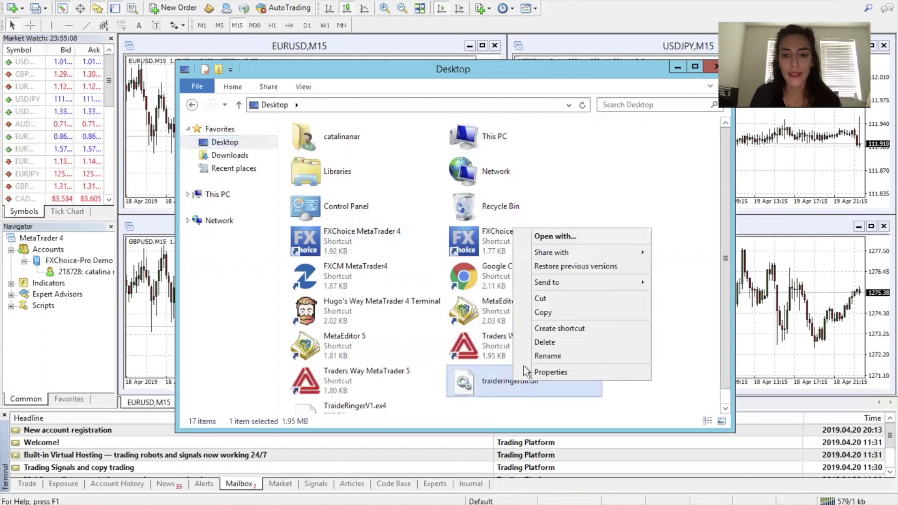
pyautogui.click(543, 312)
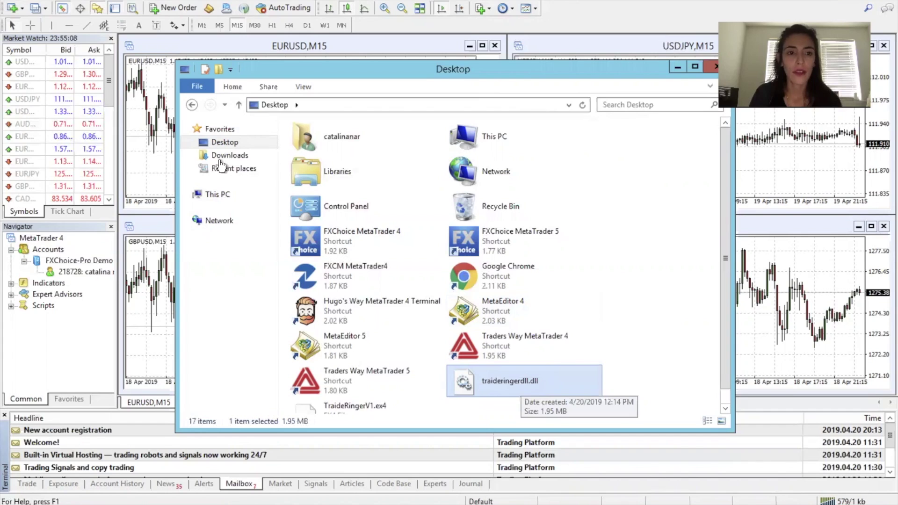
pyautogui.click(191, 105)
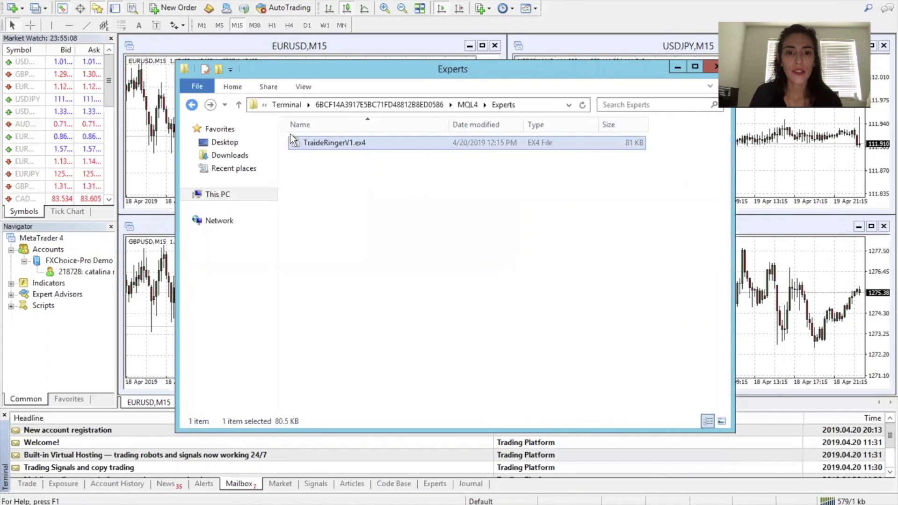
pyautogui.click(192, 105)
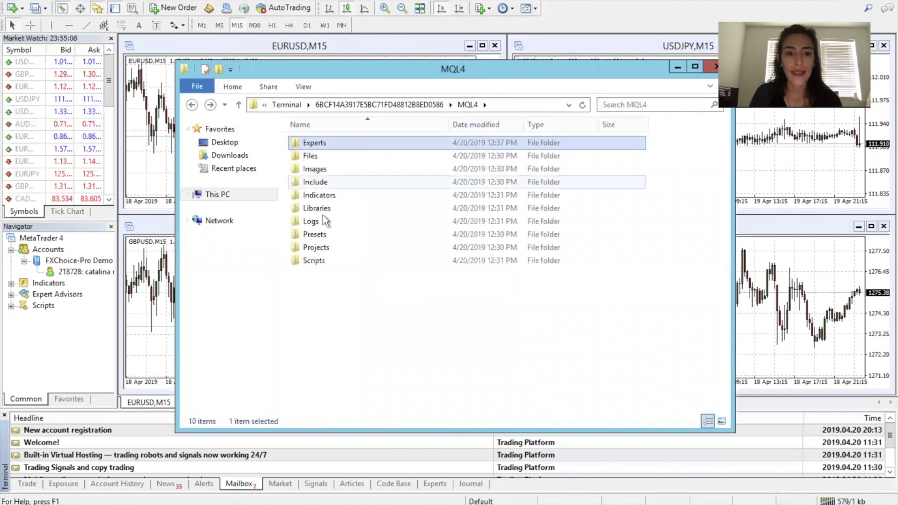
pyautogui.doubleClick(321, 206)
pyautogui.moveTo(322, 206); pyautogui.dragTo(319, 141)
pyautogui.rightClick(346, 155)
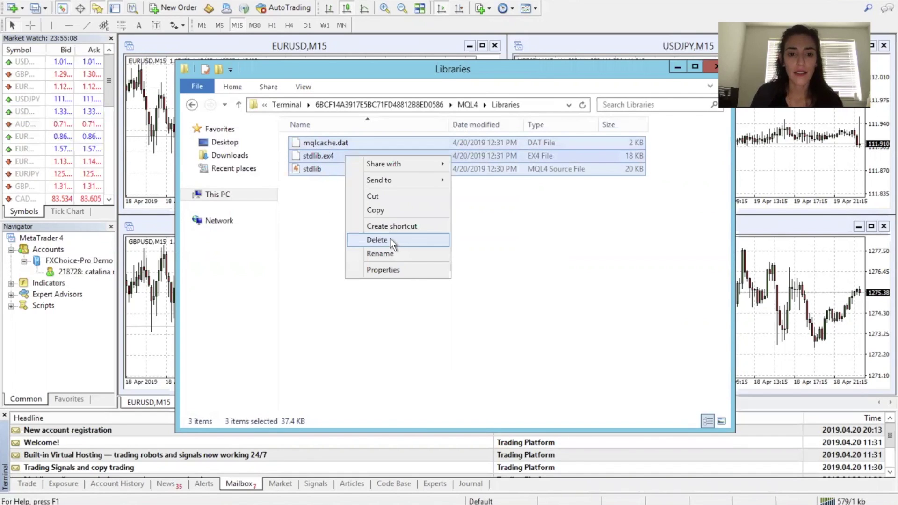
pyautogui.click(390, 239)
pyautogui.rightClick(359, 169)
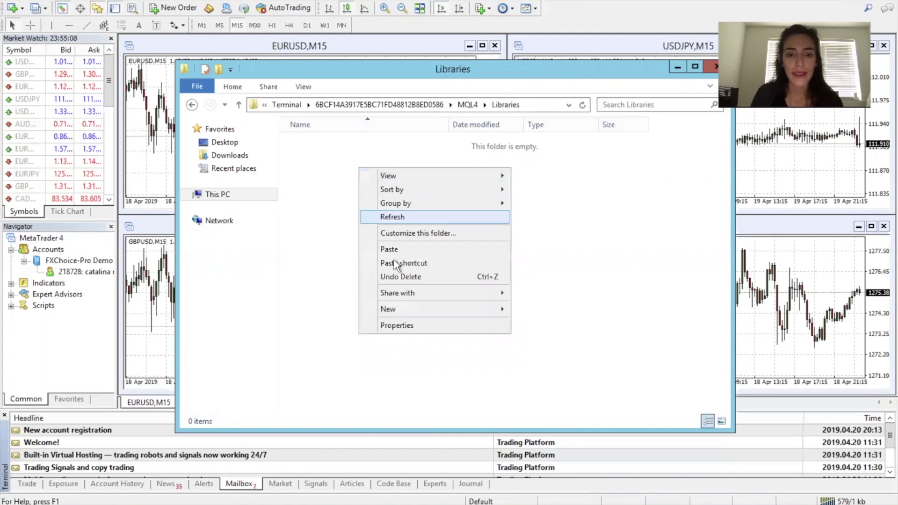
pyautogui.click(394, 249)
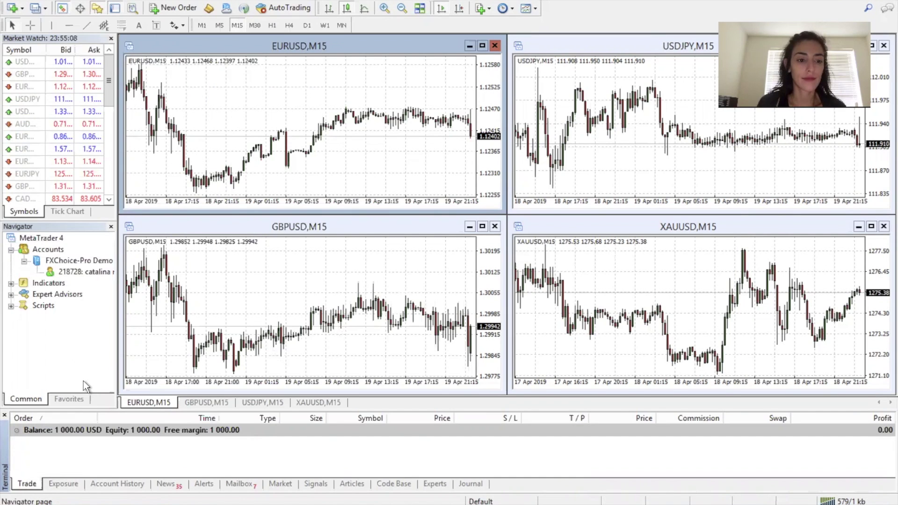
# Refresh the Navigator and expand Expert Advisors to select TraideRingerV1.
pyautogui.rightClick(64, 300)
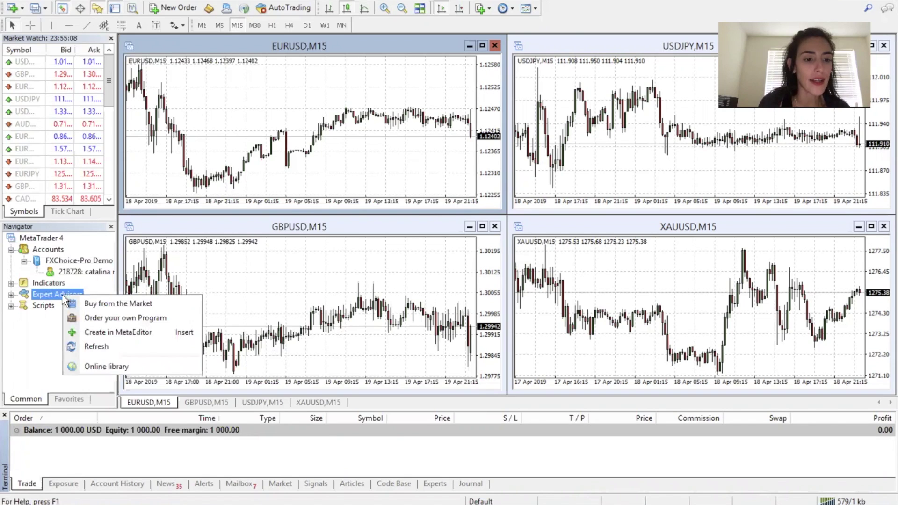
pyautogui.click(96, 346)
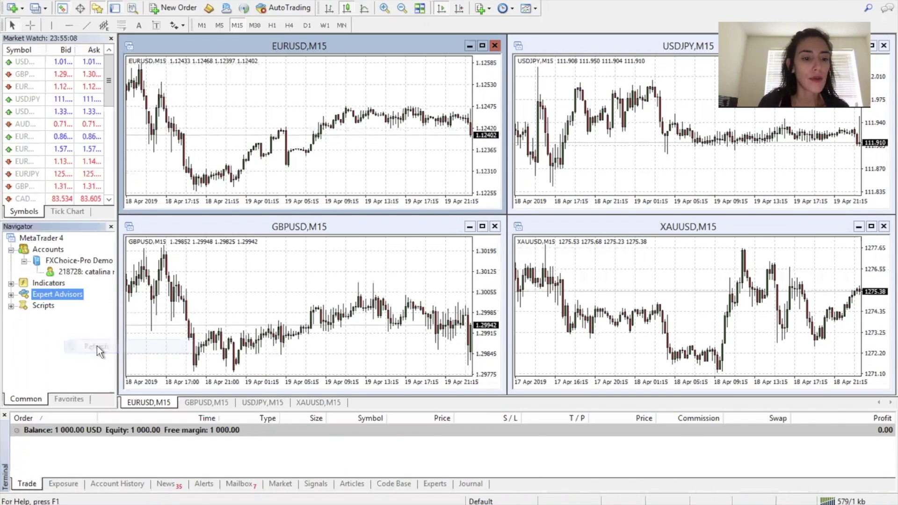
pyautogui.click(10, 294)
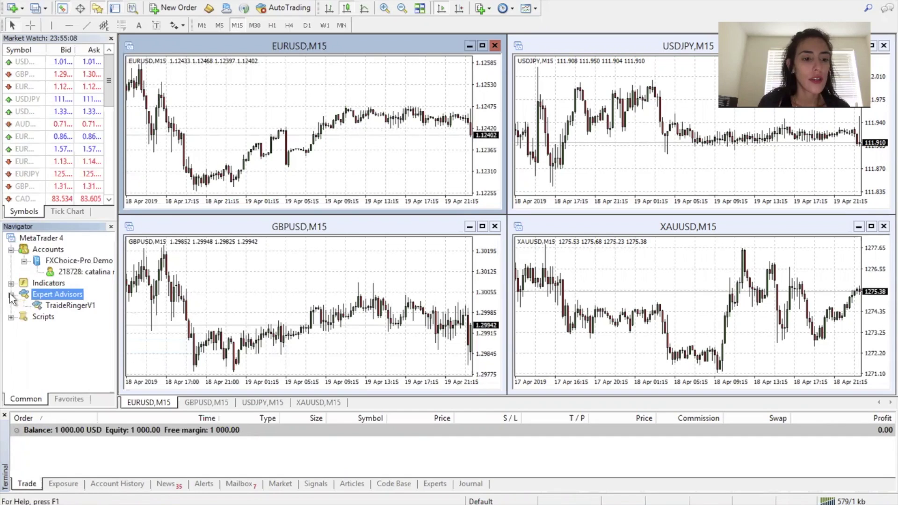
pyautogui.click(59, 308)
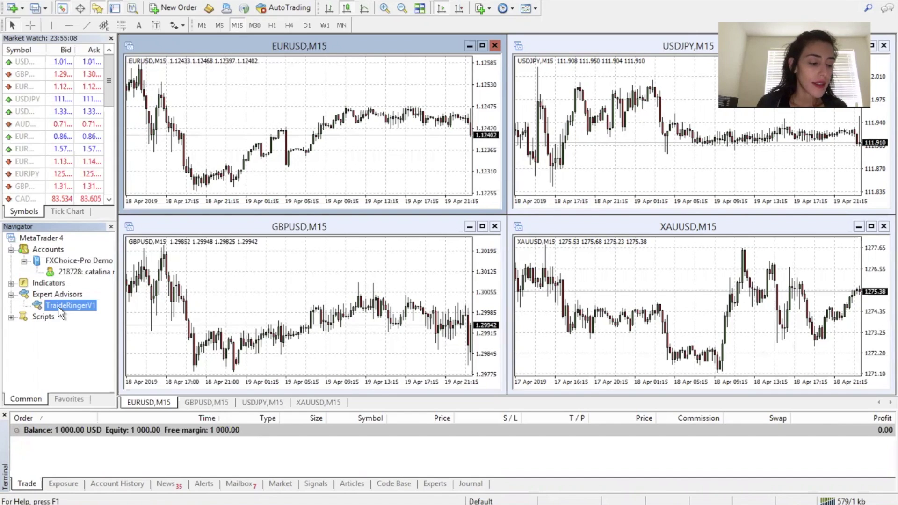
pyautogui.click(124, 1)
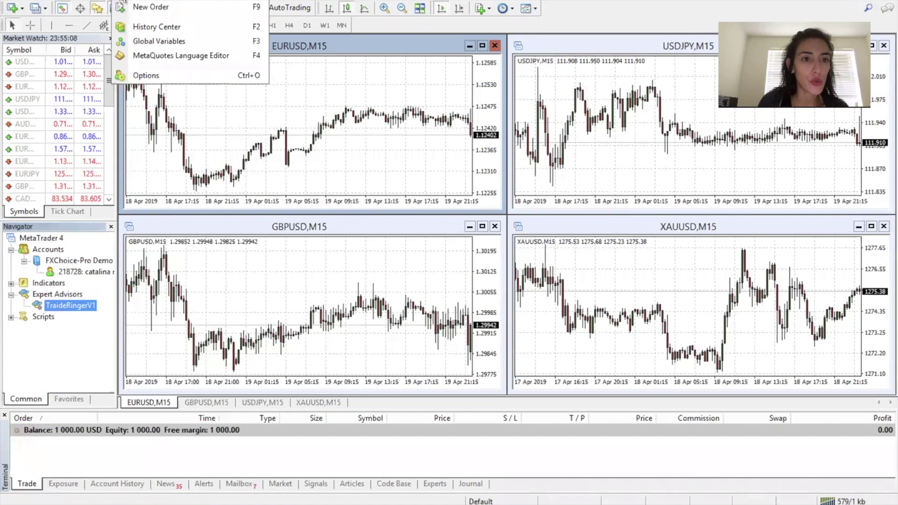
pyautogui.click(139, 74)
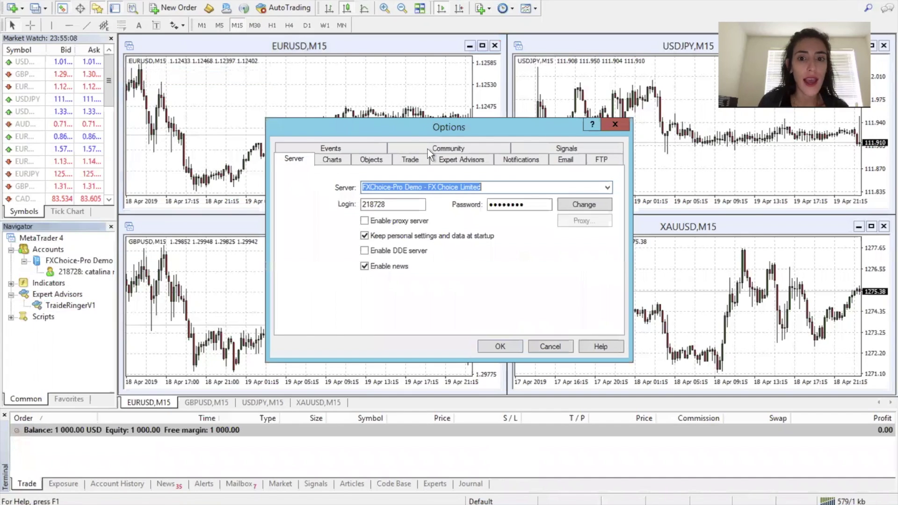
pyautogui.click(450, 162)
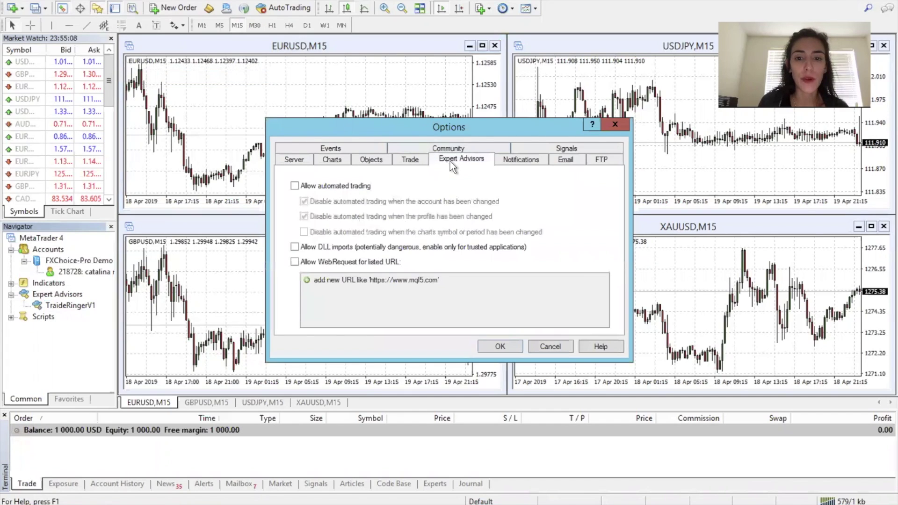
pyautogui.click(336, 186)
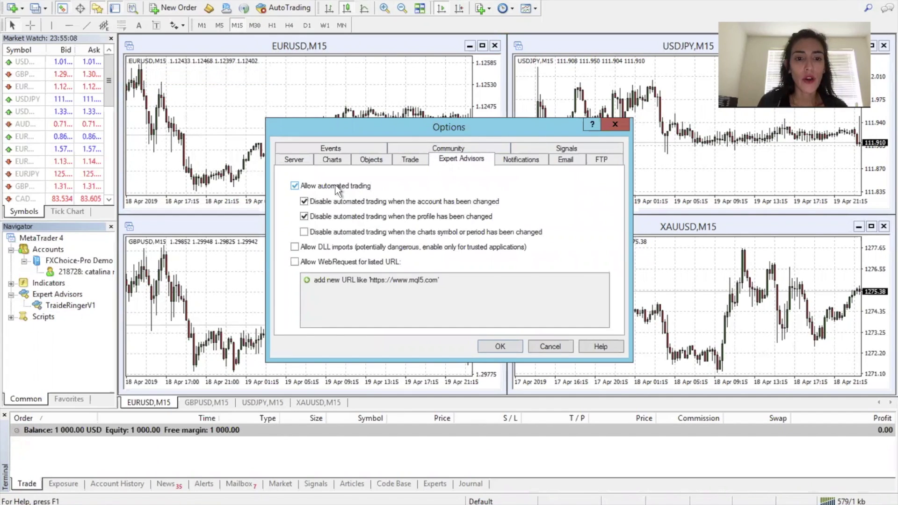
pyautogui.click(318, 248)
pyautogui.click(314, 262)
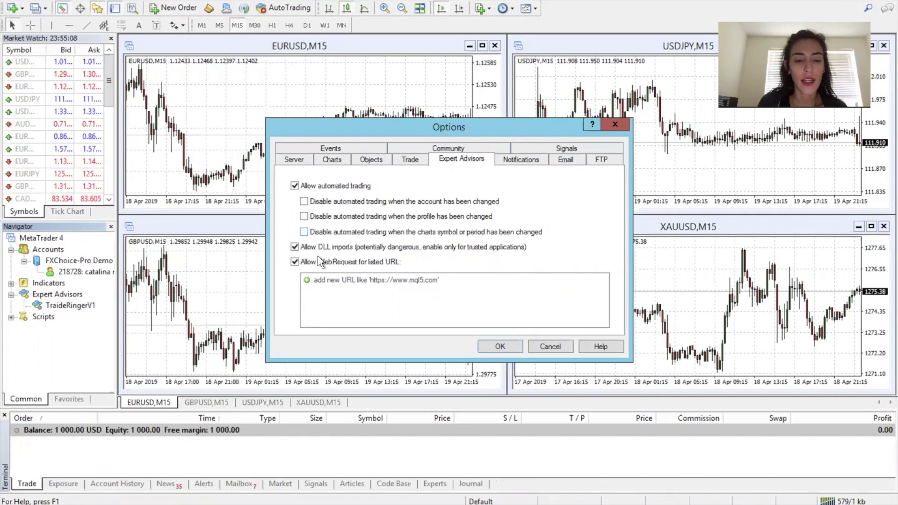
pyautogui.click(322, 279)
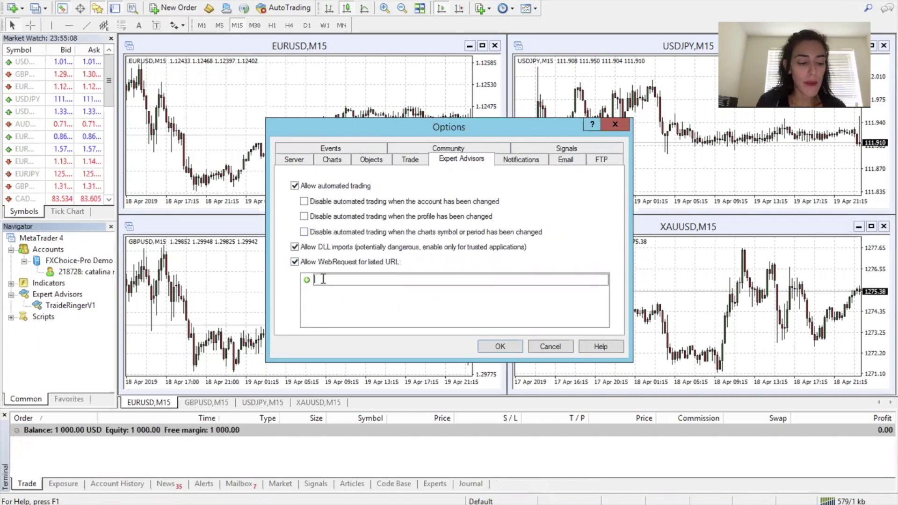
pyautogui.write('h')
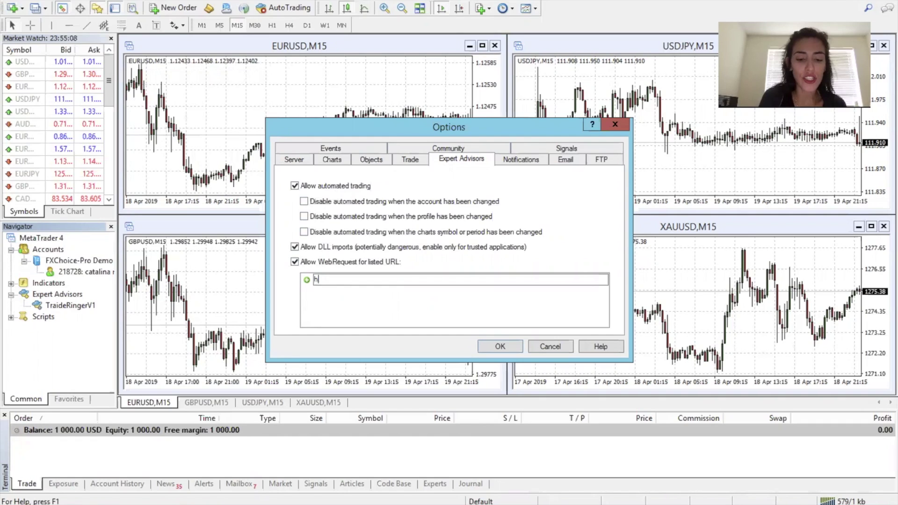
pyautogui.write('ttp:')
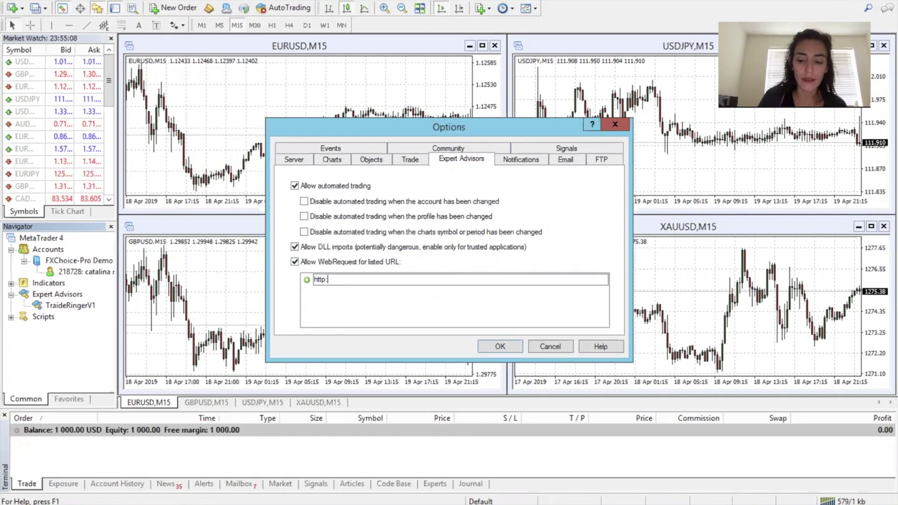
pyautogui.write('//')
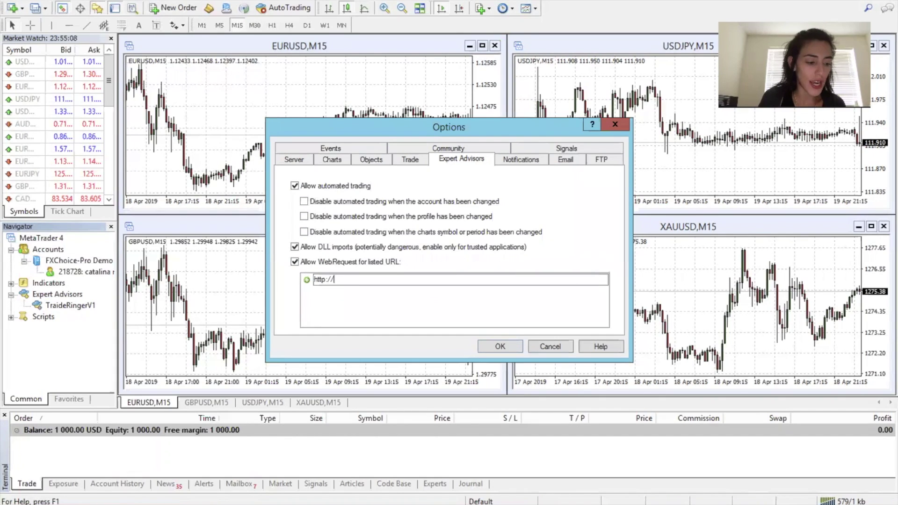
pyautogui.write('www.')
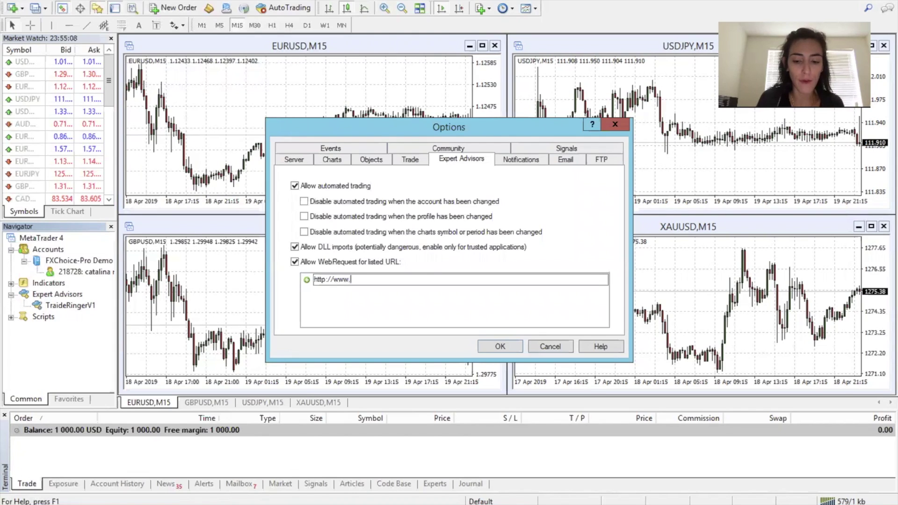
pyautogui.write('forexfactory.com/')
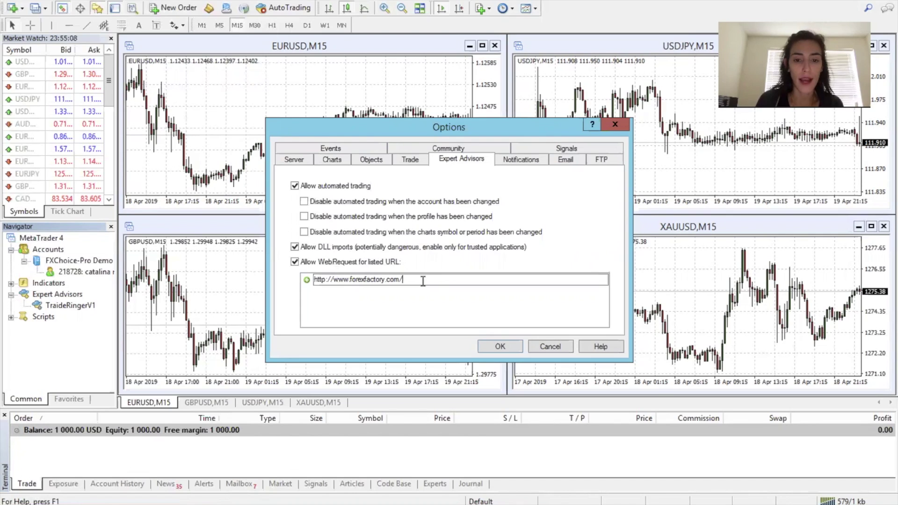
pyautogui.click(512, 349)
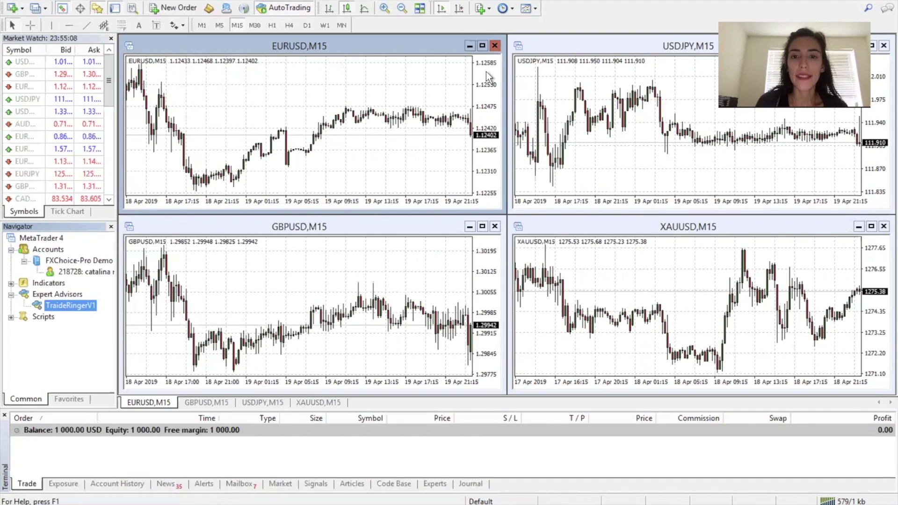
# Close the open charts and hide every symbol from Market Watch.
pyautogui.click(494, 46)
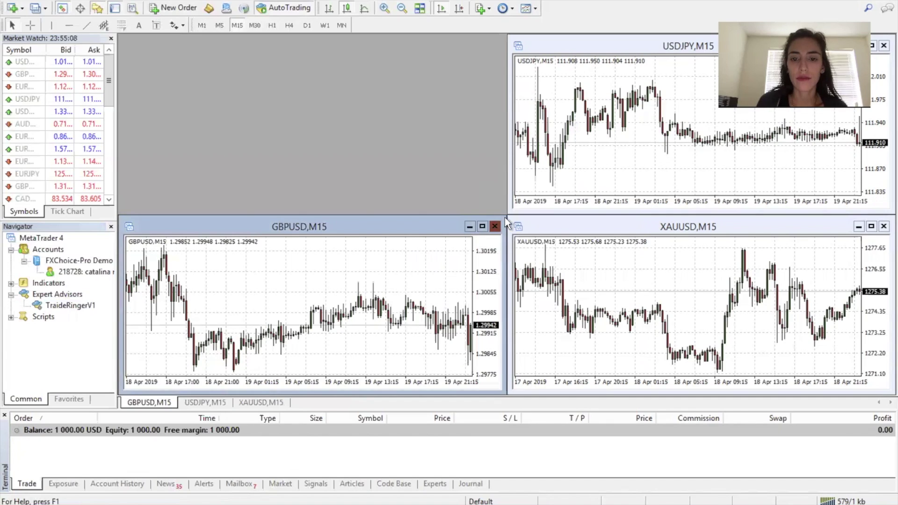
pyautogui.click(495, 227)
pyautogui.hotkey('ctrl', 'F4')
pyautogui.hotkey('ctrl', 'F4')
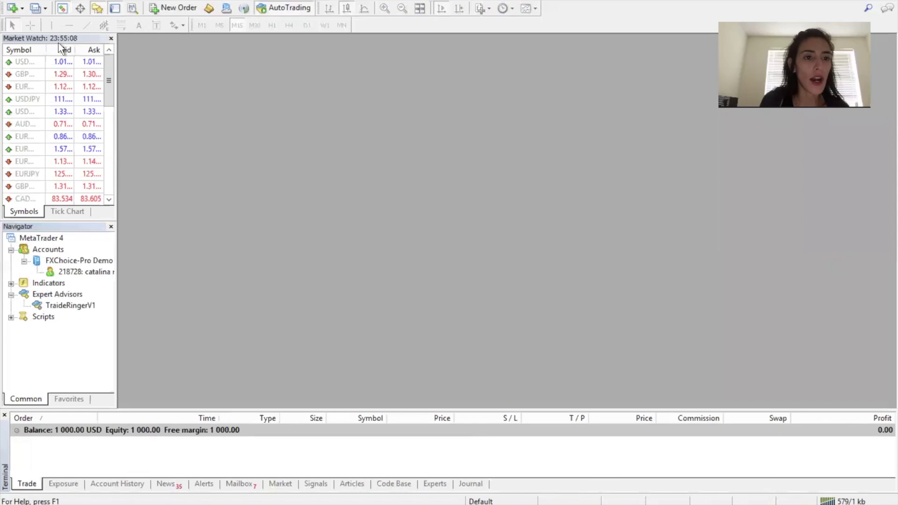
pyautogui.click(45, 99)
pyautogui.rightClick(44, 96)
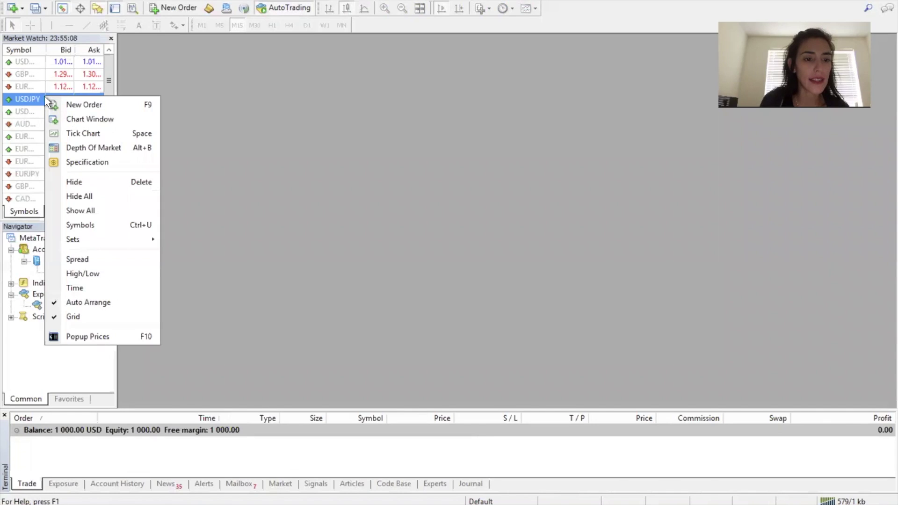
pyautogui.click(87, 195)
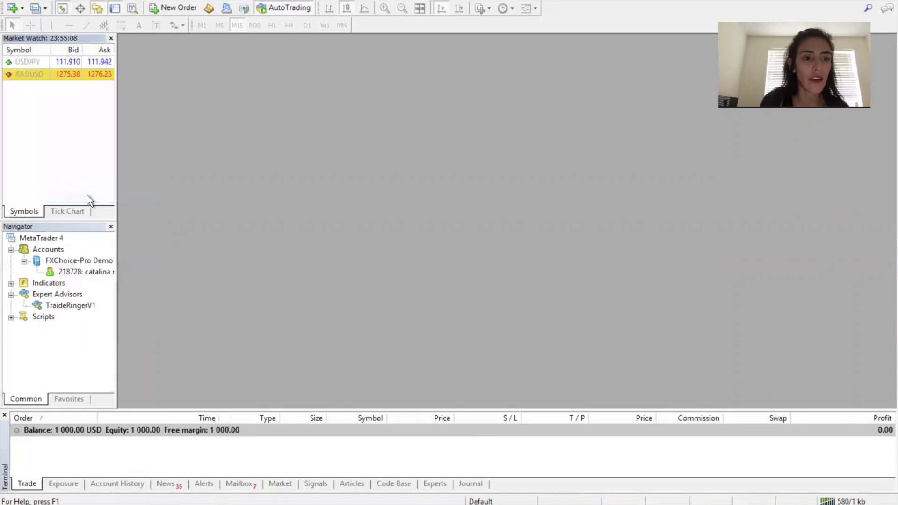
pyautogui.click(24, 73)
pyautogui.rightClick(26, 76)
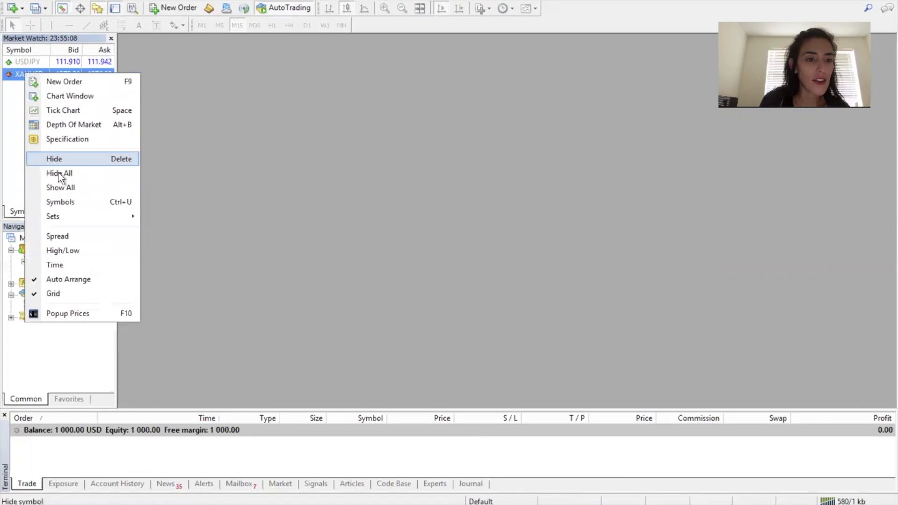
pyautogui.click(58, 173)
pyautogui.rightClick(31, 59)
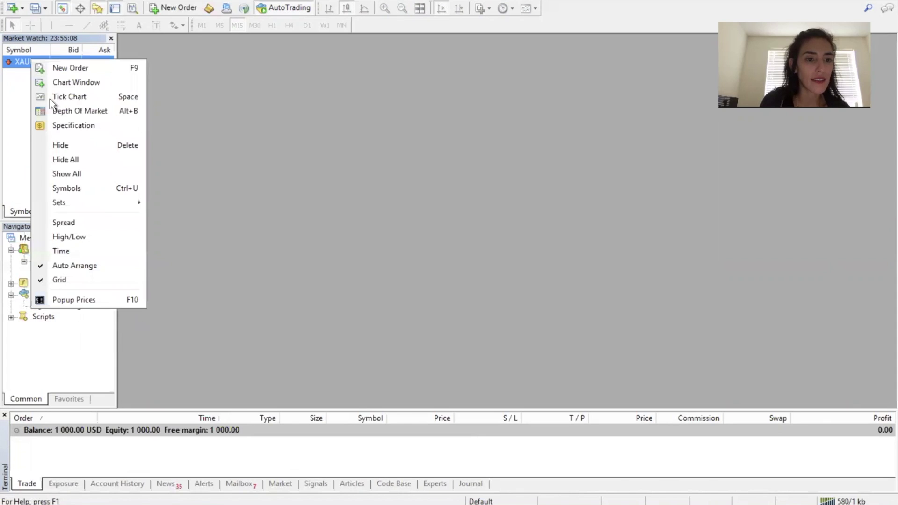
pyautogui.click(66, 160)
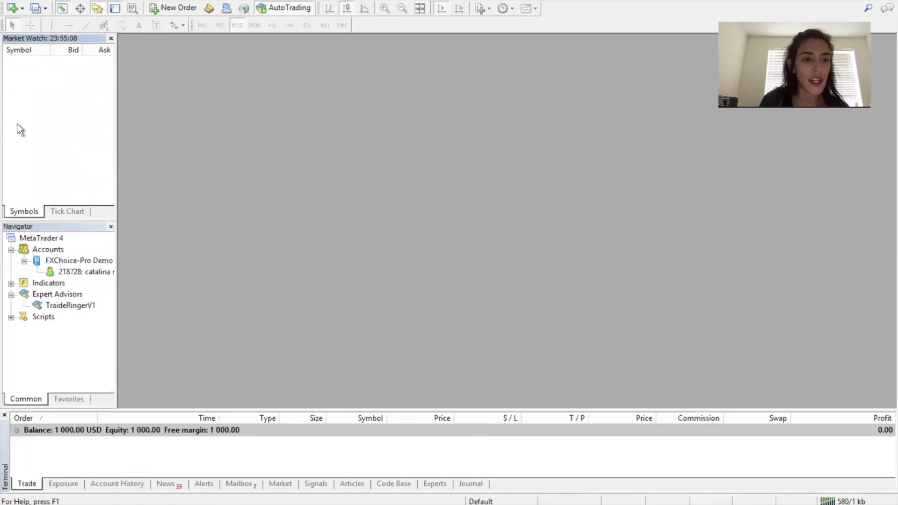
# Add EURUSD, AUDUSD and EURAUD to Market Watch.
pyautogui.click(18, 59)
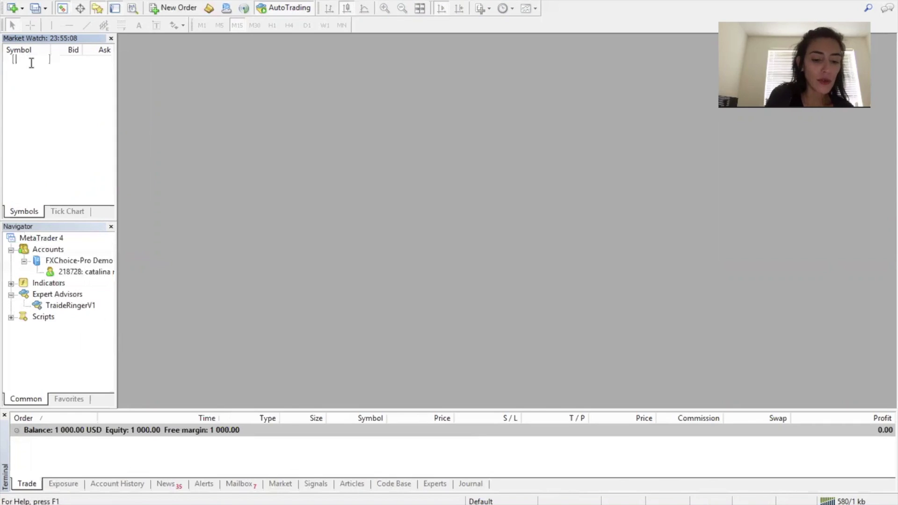
pyautogui.write('EURUSD')
pyautogui.press('Return')
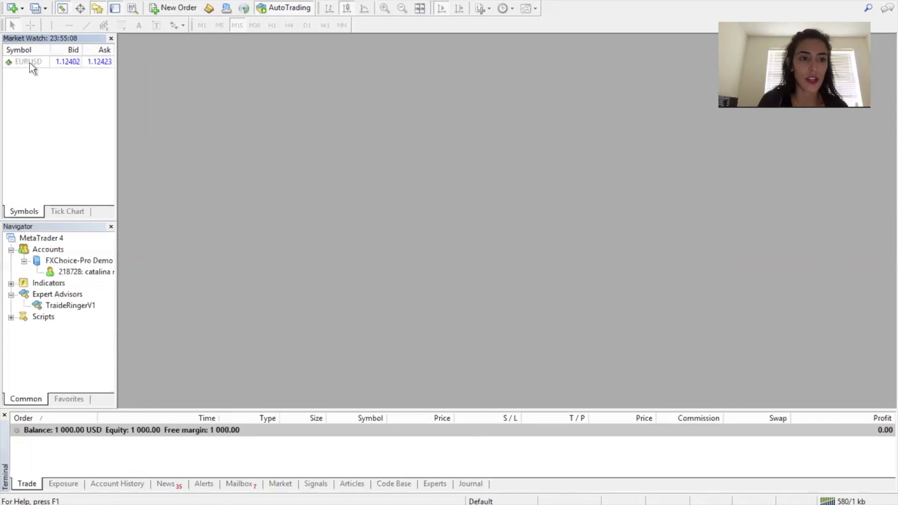
pyautogui.click(30, 74)
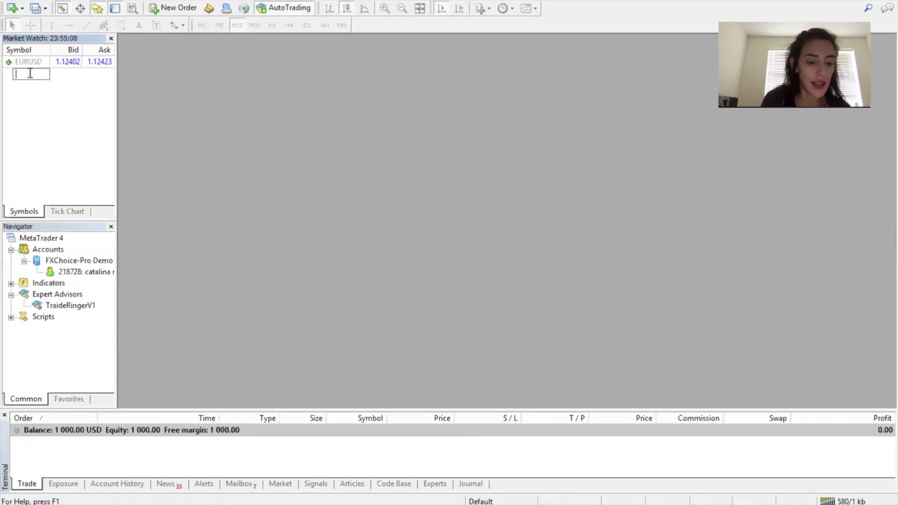
pyautogui.write('AUDUSD')
pyautogui.press('Return')
pyautogui.click(33, 86)
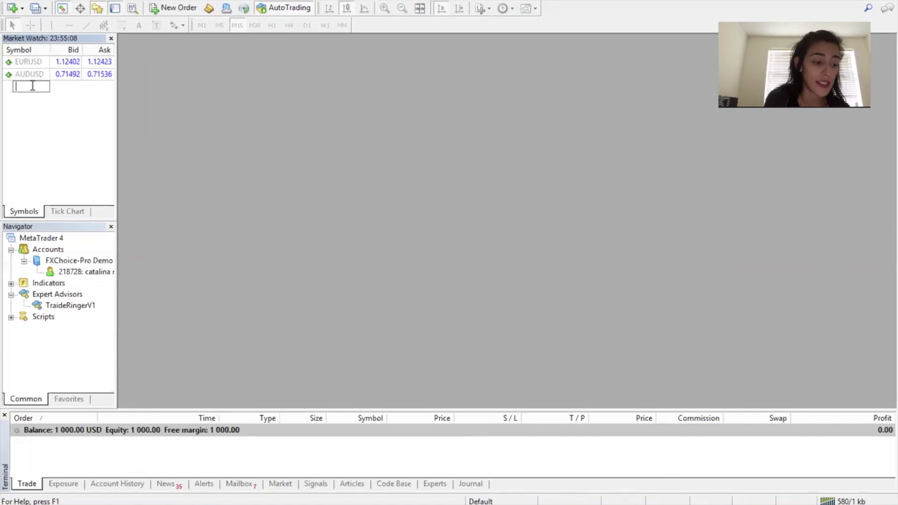
pyautogui.write('EUR')
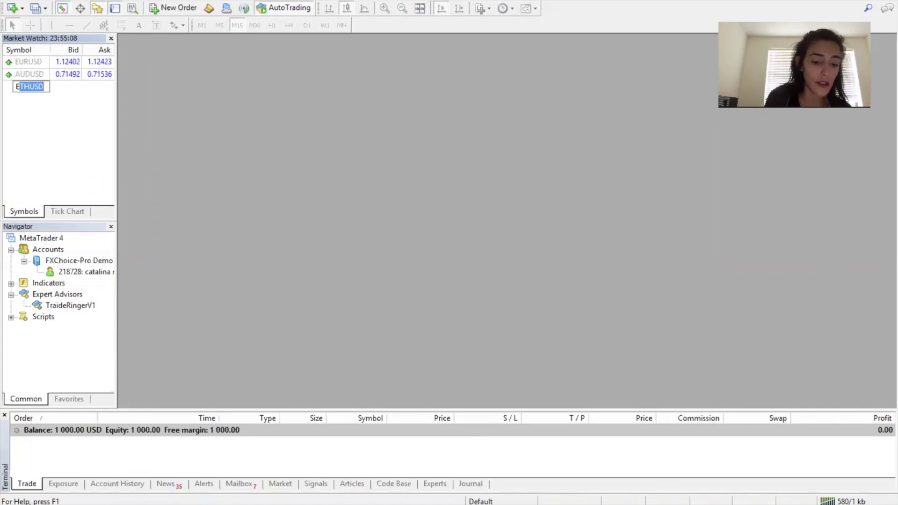
pyautogui.write('AUD')
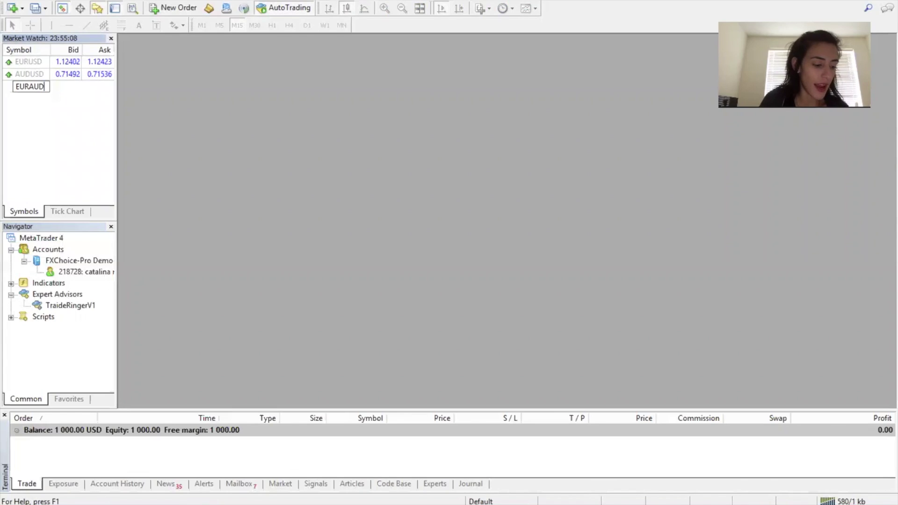
pyautogui.press('Return')
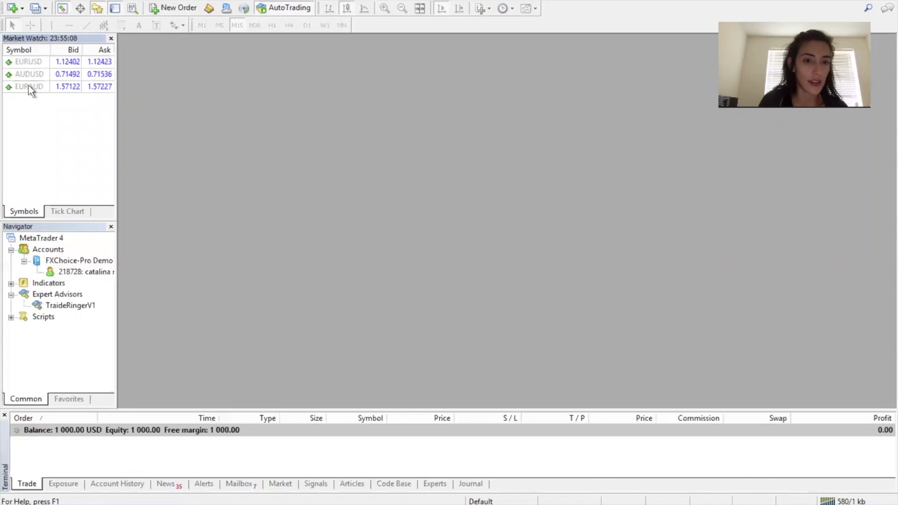
# Add AUDJPY, EURJPY and USDJPY to Market Watch.
pyautogui.write('AUDJPY')
pyautogui.click(26, 102)
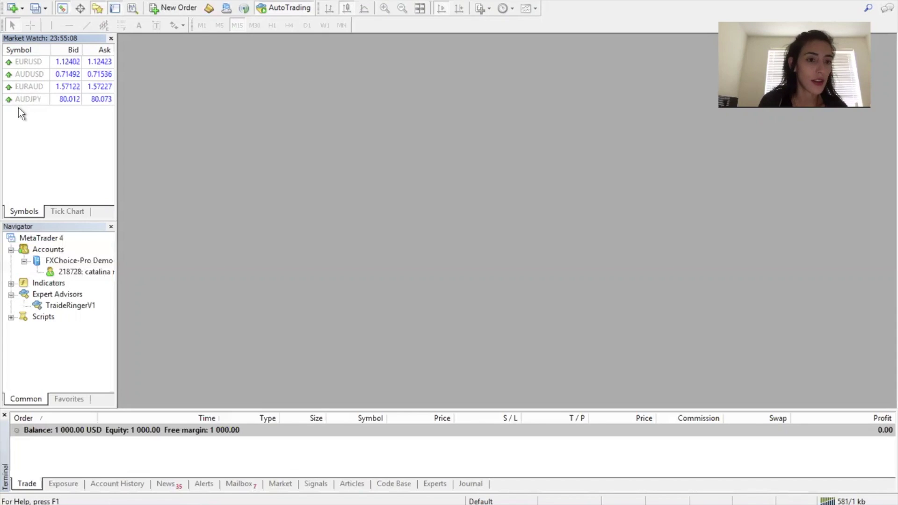
pyautogui.click(21, 111)
pyautogui.write('EURJPY')
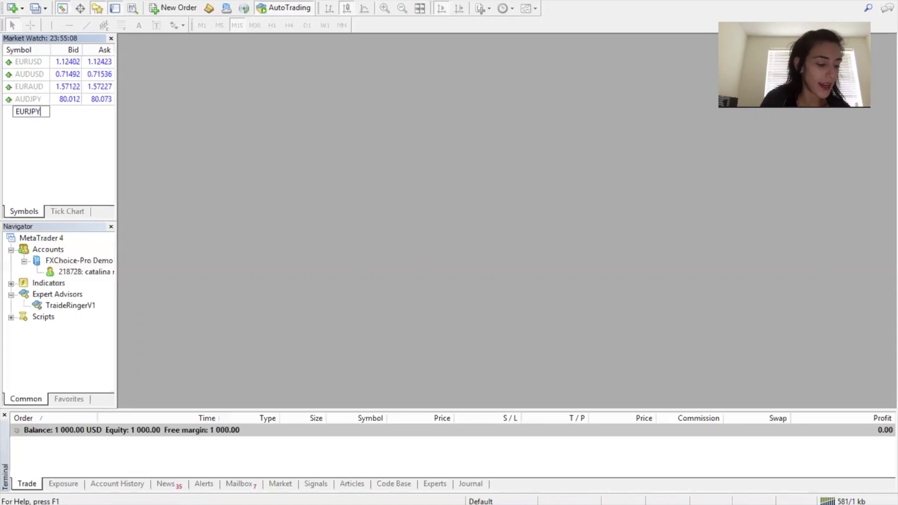
pyautogui.press('Return')
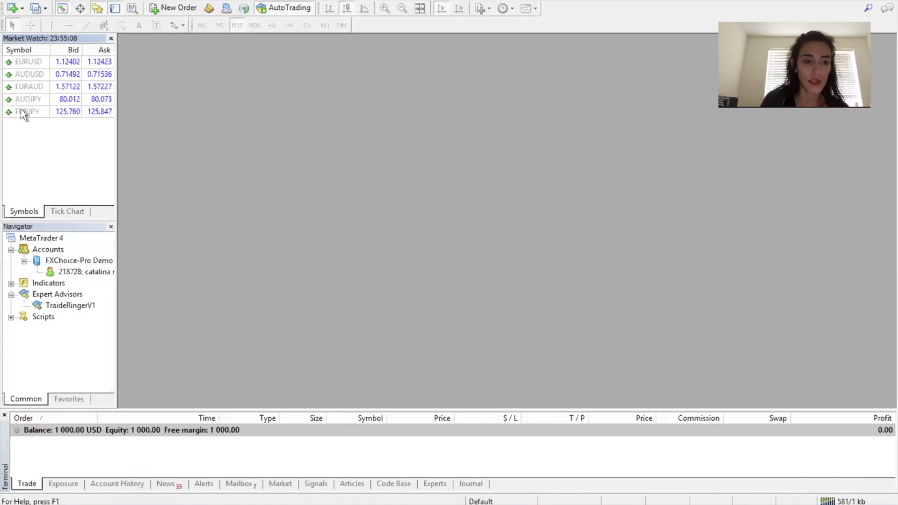
pyautogui.click(24, 123)
pyautogui.write('JS')
pyautogui.write('DJPY')
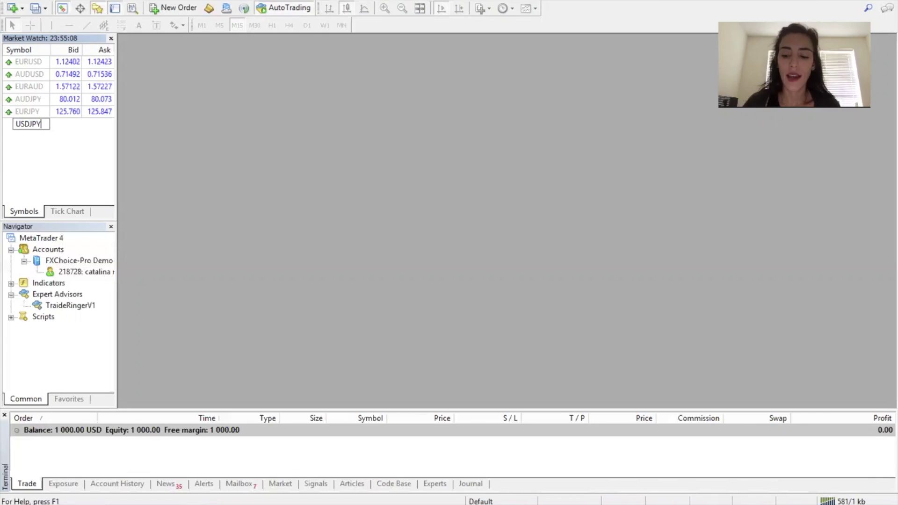
pyautogui.press('Return')
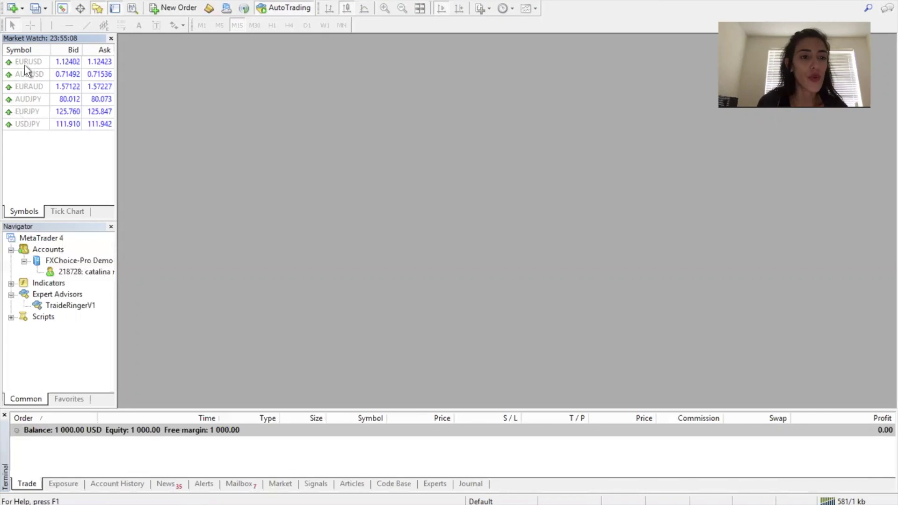
# Open charts for all six Market Watch pairs and tile the windows.
pyautogui.moveTo(26, 63); pyautogui.dragTo(198, 88)
pyautogui.moveTo(41, 78); pyautogui.dragTo(232, 112)
pyautogui.moveTo(55, 99); pyautogui.dragTo(229, 116)
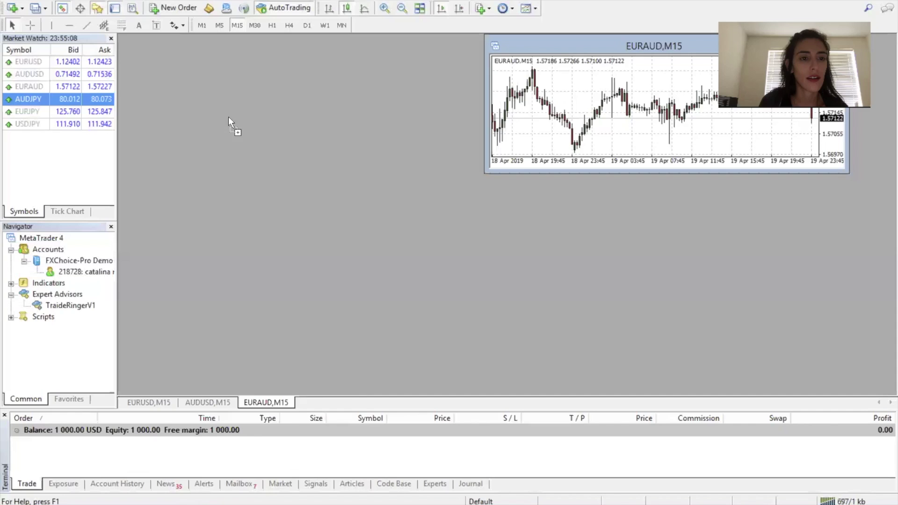
pyautogui.moveTo(32, 112); pyautogui.dragTo(224, 123)
pyautogui.moveTo(28, 124); pyautogui.dragTo(262, 131)
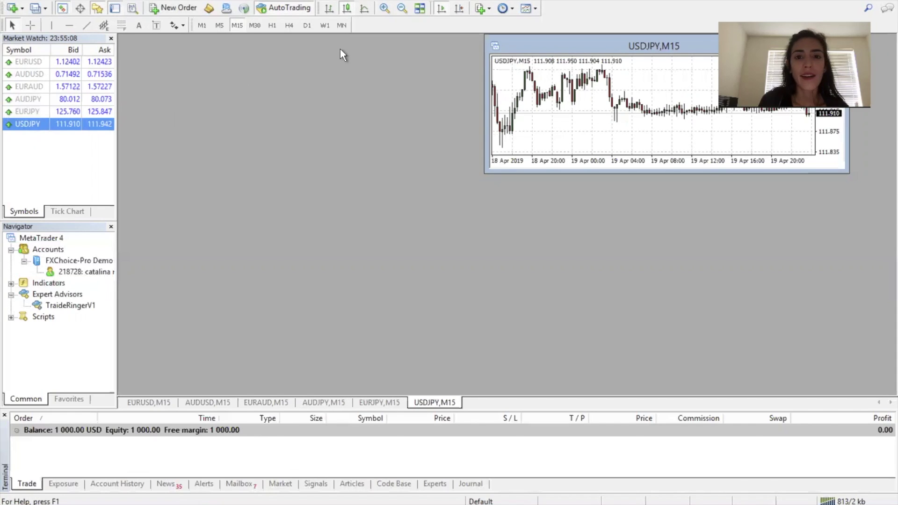
pyautogui.click(420, 8)
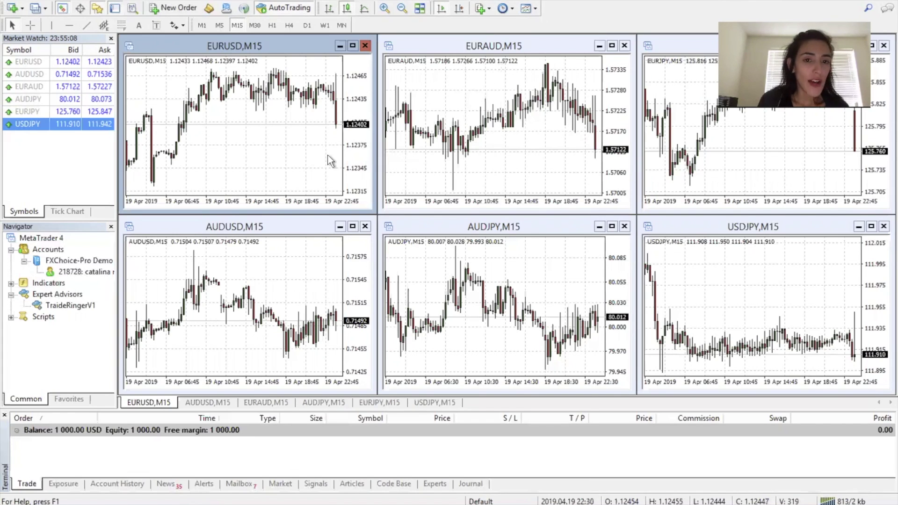
# Switch the EURUSD, EURAUD and EURJPY charts to the H4 timeframe.
pyautogui.click(289, 26)
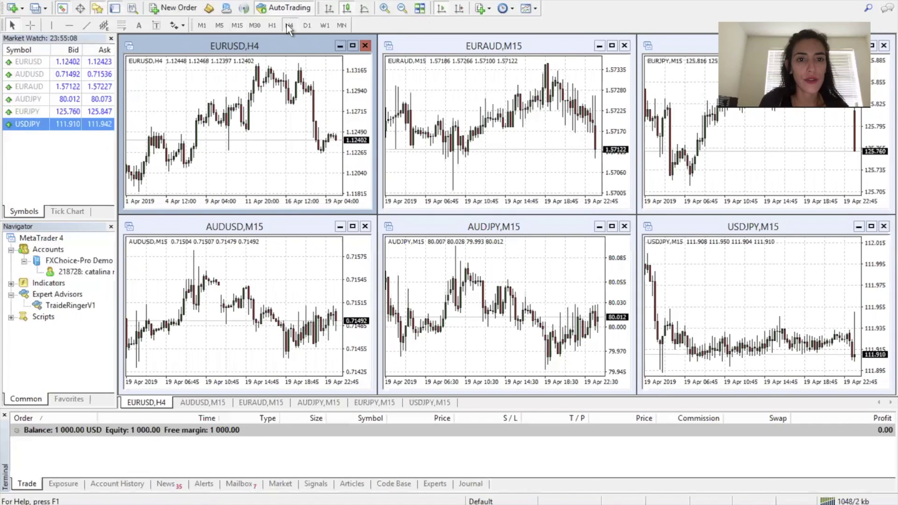
pyautogui.click(444, 109)
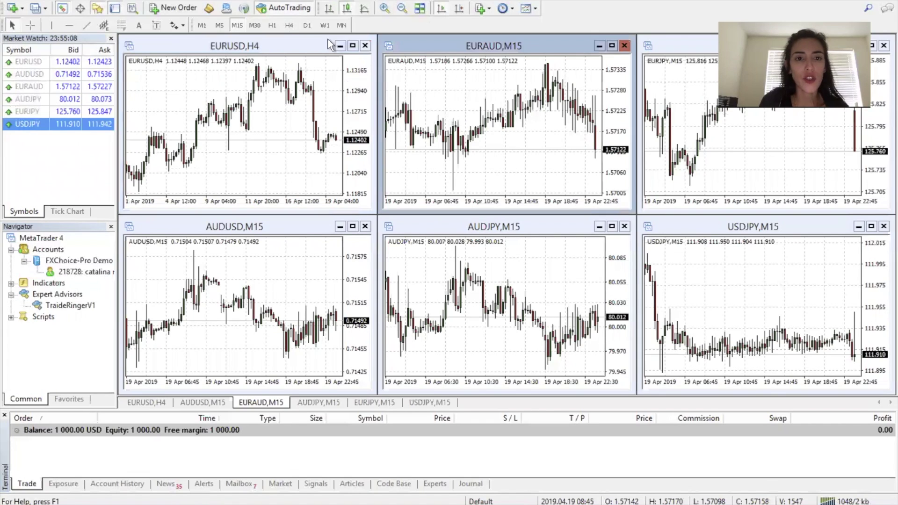
pyautogui.click(290, 26)
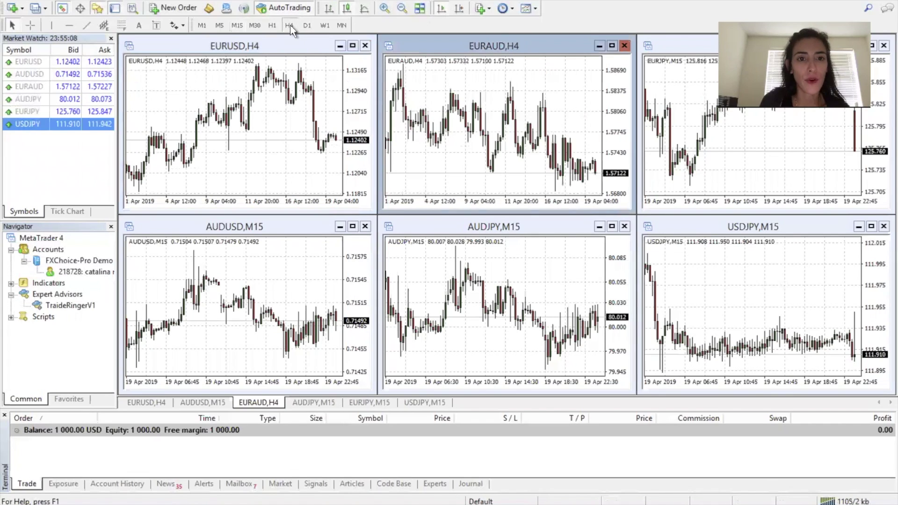
pyautogui.click(677, 108)
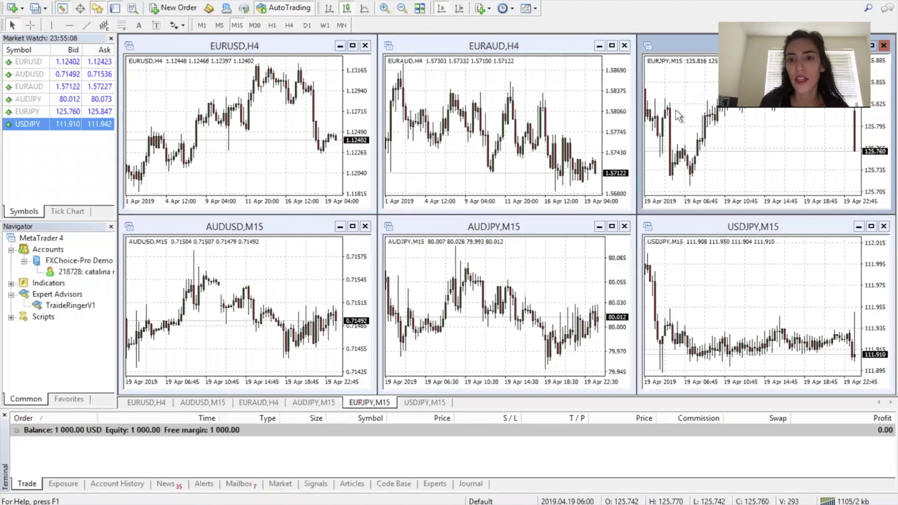
pyautogui.click(289, 25)
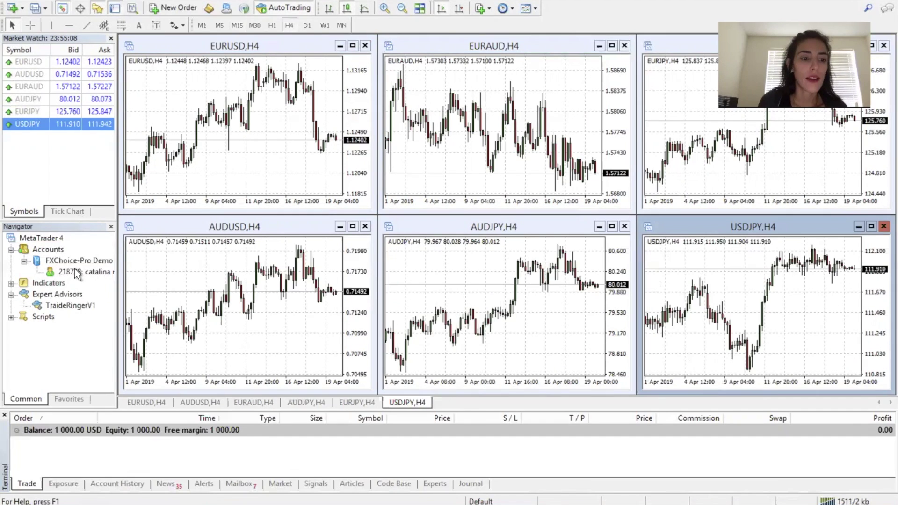
pyautogui.click(74, 306)
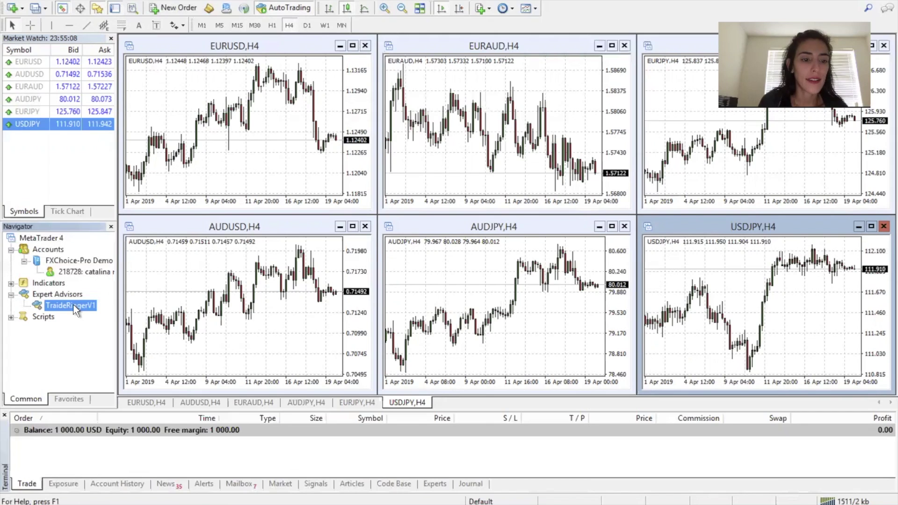
# Drop TraideRingerV1 onto the AUDUSD chart and allow modification of Signals settings.
pyautogui.moveTo(85, 314); pyautogui.dragTo(228, 276)
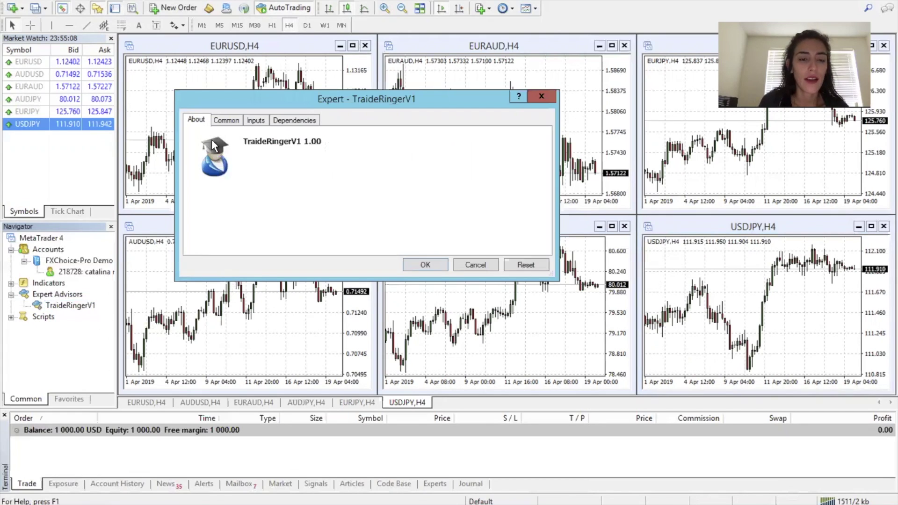
pyautogui.click(223, 121)
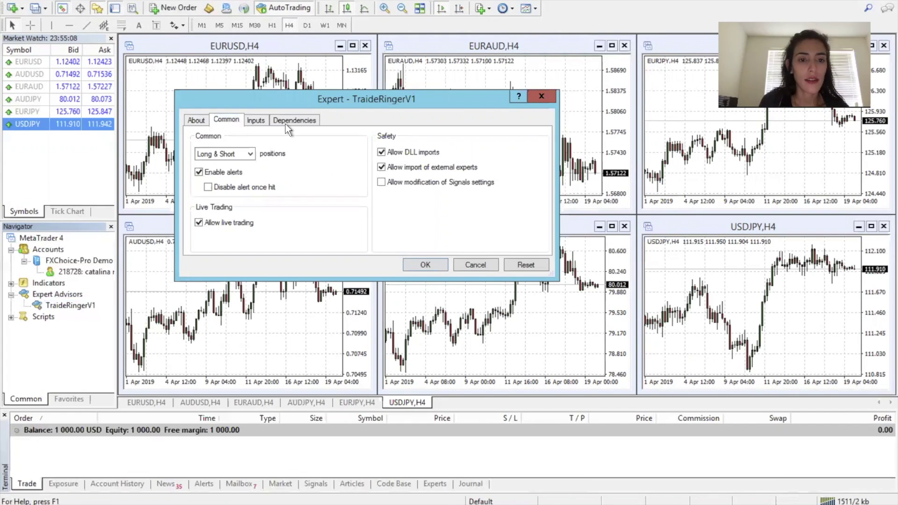
pyautogui.click(408, 187)
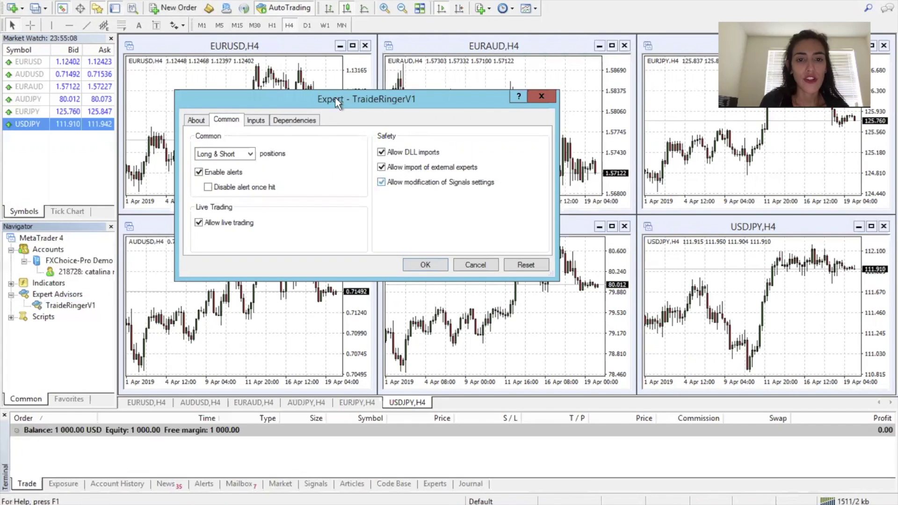
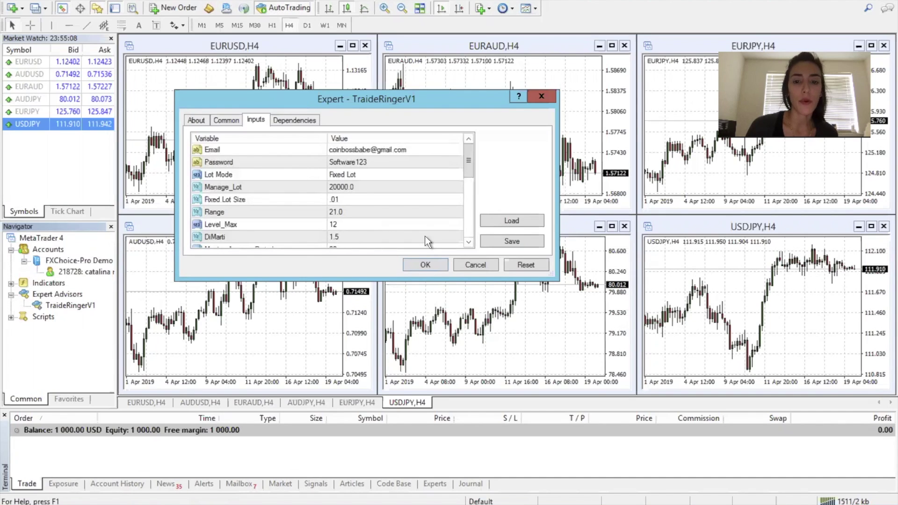
# Review the TraideRingerV1 inputs down to Minutes after news and attach the EA to AUDUSD H4.
pyautogui.click(468, 242)
pyautogui.click(468, 242)
pyautogui.click(468, 243)
pyautogui.click(469, 242)
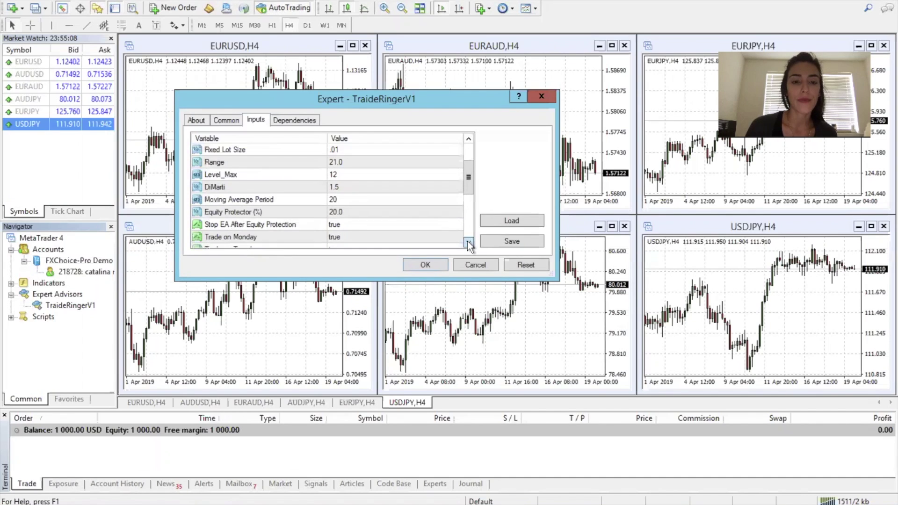
pyautogui.click(469, 242)
pyautogui.click(467, 240)
pyautogui.click(467, 241)
pyautogui.click(468, 241)
pyautogui.click(467, 240)
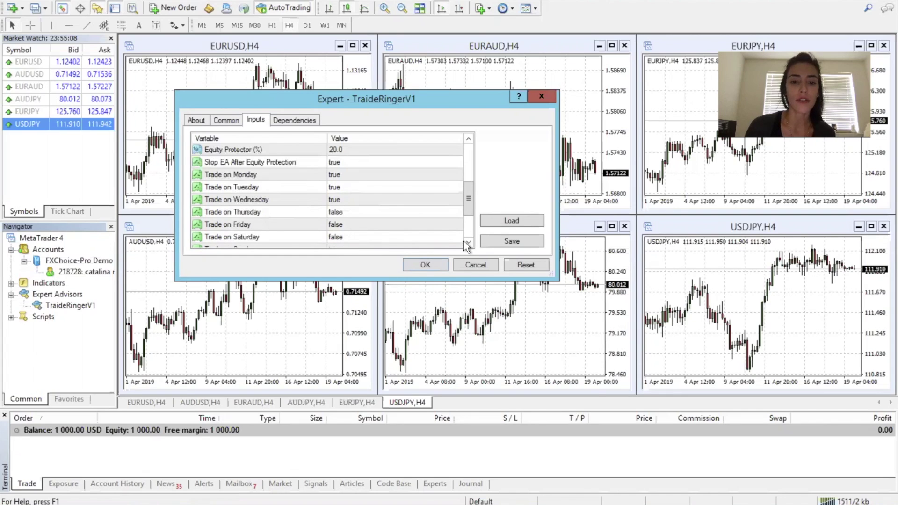
pyautogui.press('End')
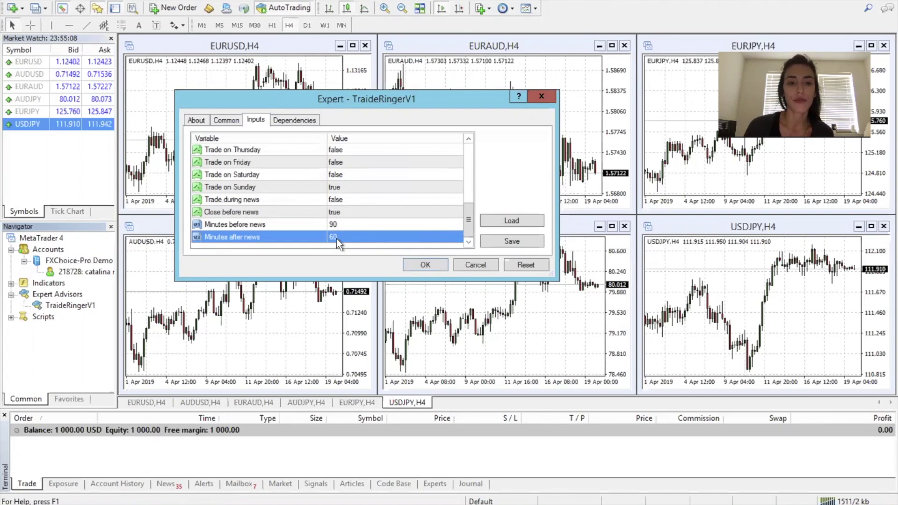
pyautogui.click(434, 268)
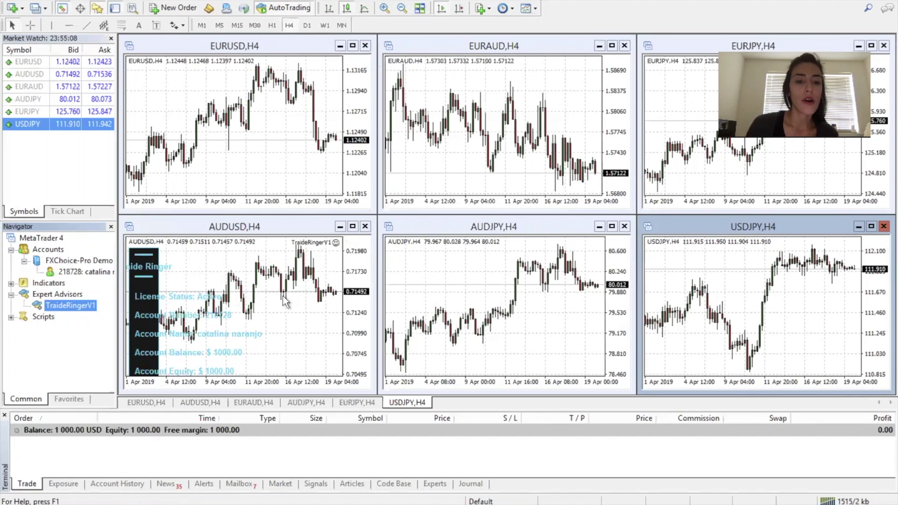
# Save the AUDUSD chart setup as a template named robot.
pyautogui.rightClick(336, 245)
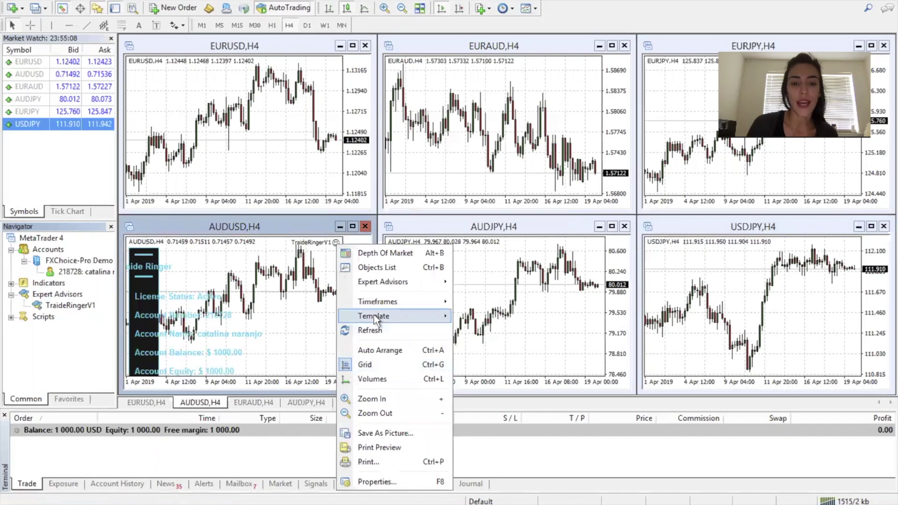
pyautogui.moveTo(374, 315)
pyautogui.click(481, 315)
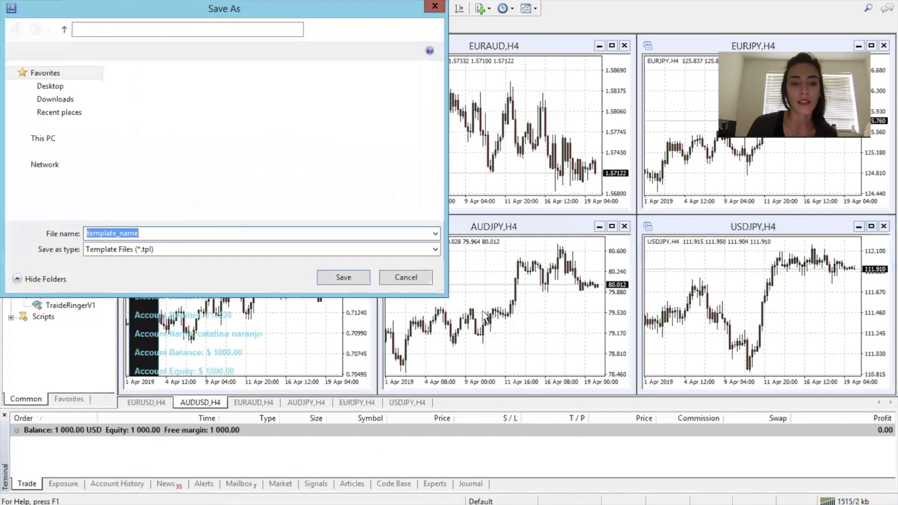
pyautogui.write('robot')
pyautogui.press('Return')
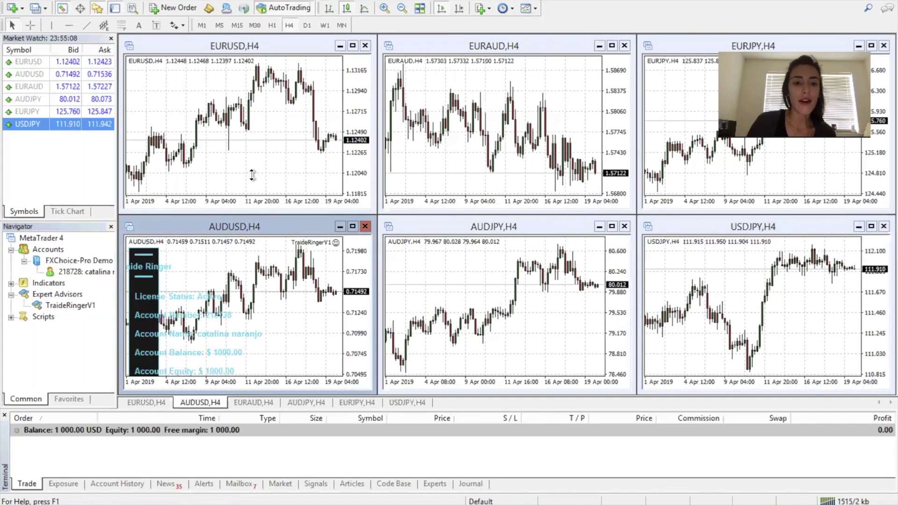
# Apply the Robot template to the EURUSD, EURAUD and EURJPY charts.
pyautogui.rightClick(263, 112)
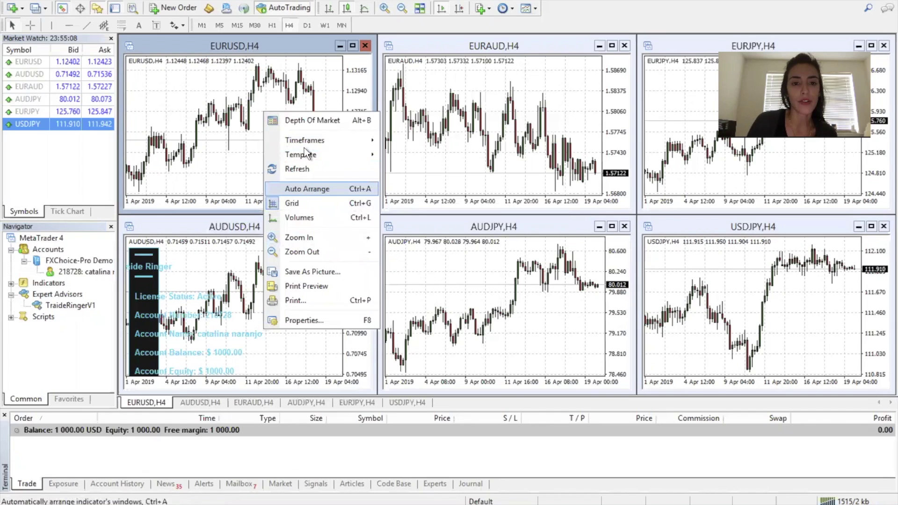
pyautogui.moveTo(304, 153)
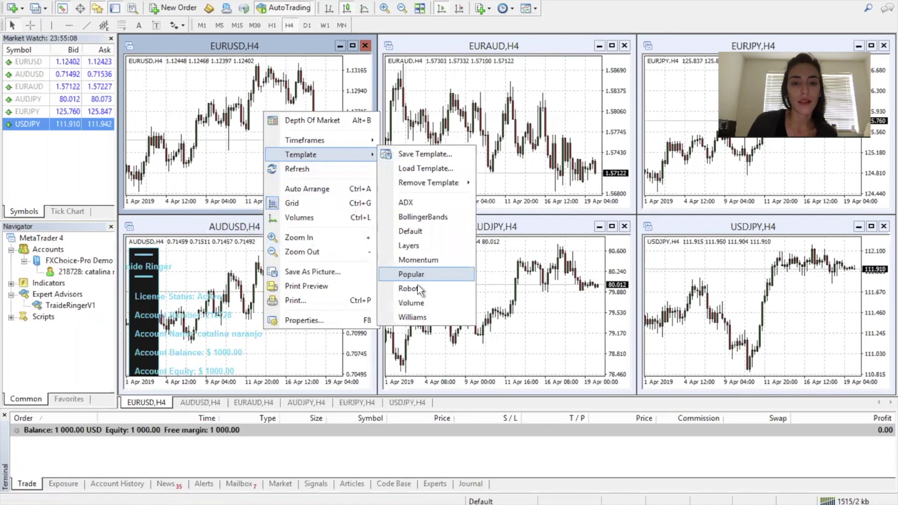
pyautogui.click(431, 275)
pyautogui.rightClick(443, 120)
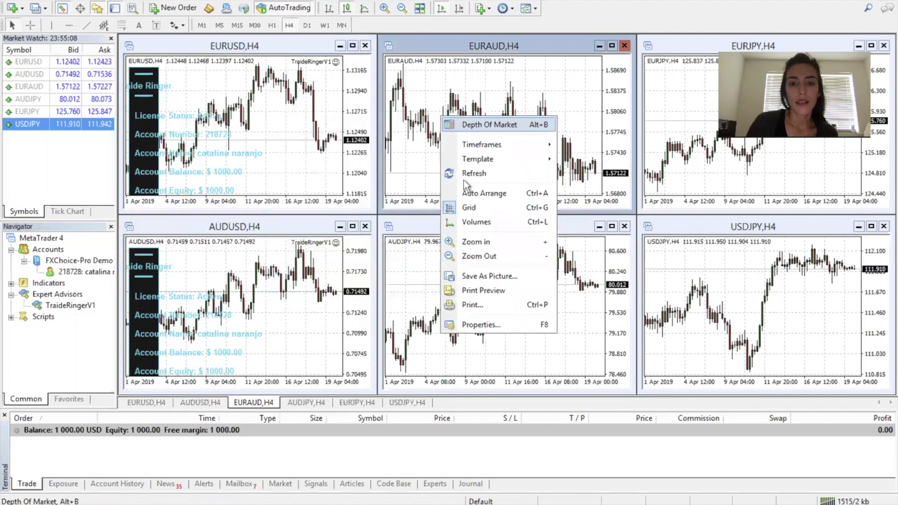
pyautogui.moveTo(472, 160)
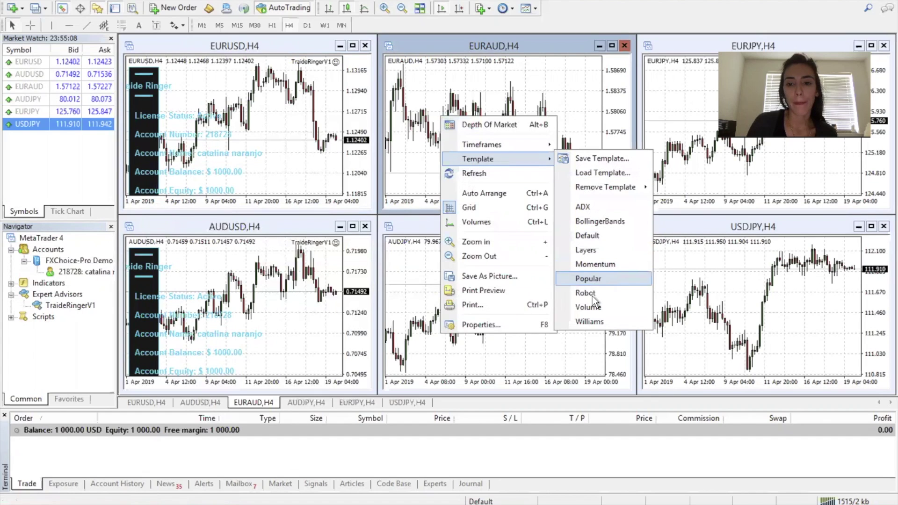
pyautogui.click(588, 278)
pyautogui.rightClick(678, 168)
pyautogui.moveTo(714, 215)
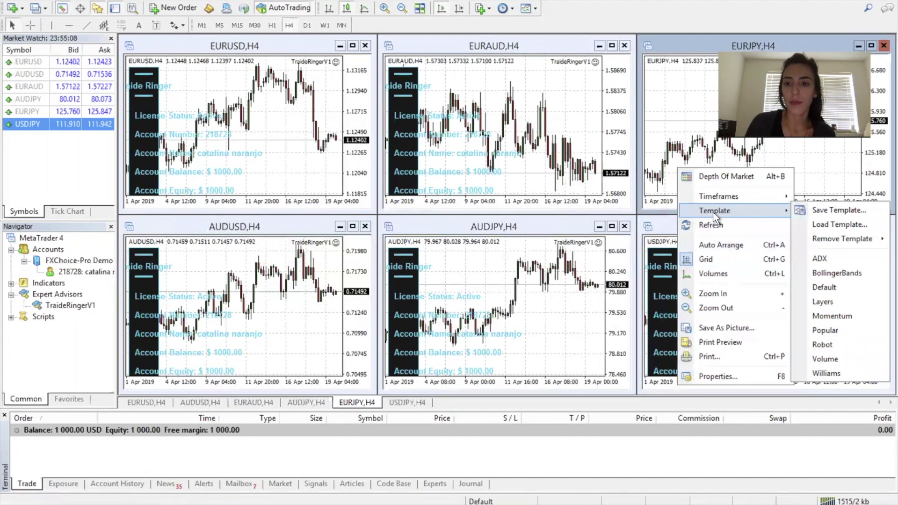
pyautogui.click(838, 344)
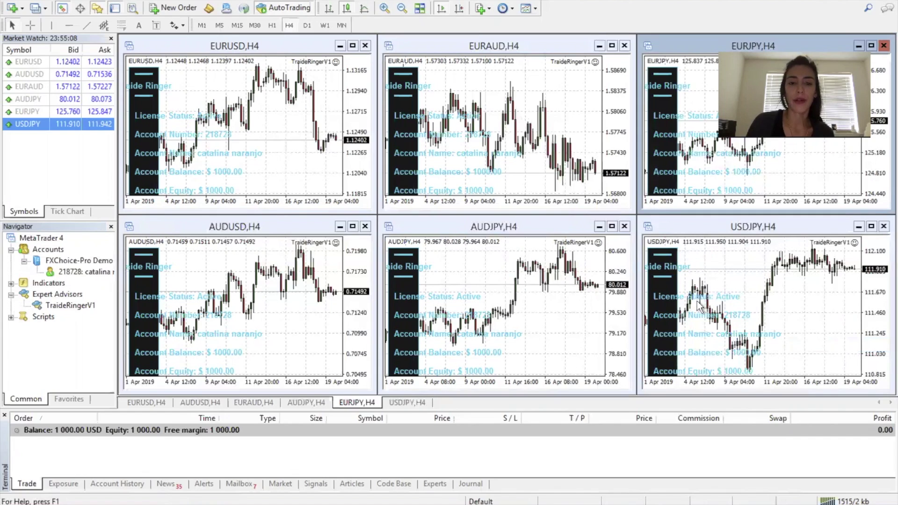
# Toggle AutoTrading off and back on, then bring up the EURUSD chart's TraideRingerV1 settings.
pyautogui.click(337, 61)
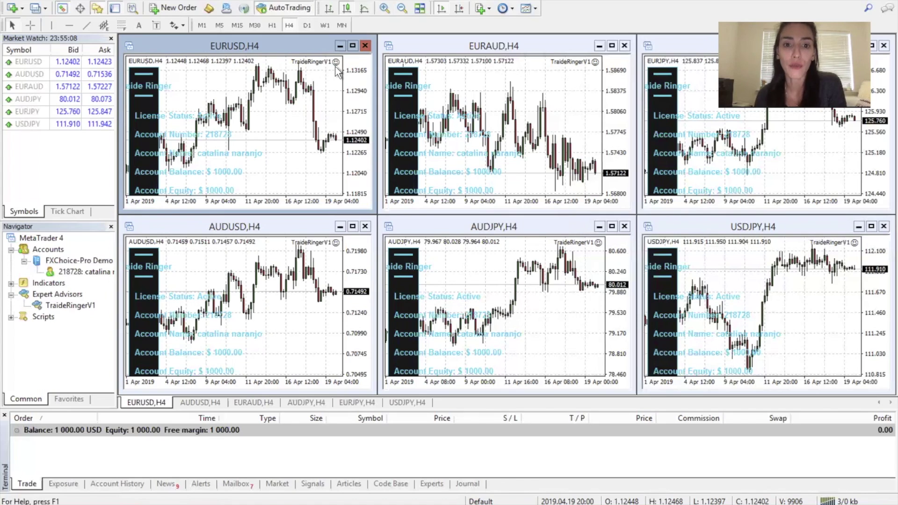
pyautogui.click(271, 9)
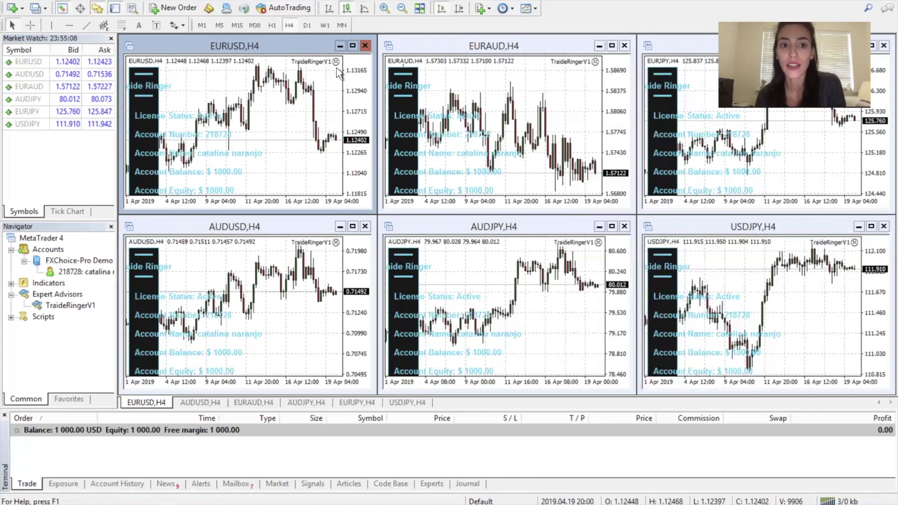
pyautogui.hotkey('ctrl', 'e')
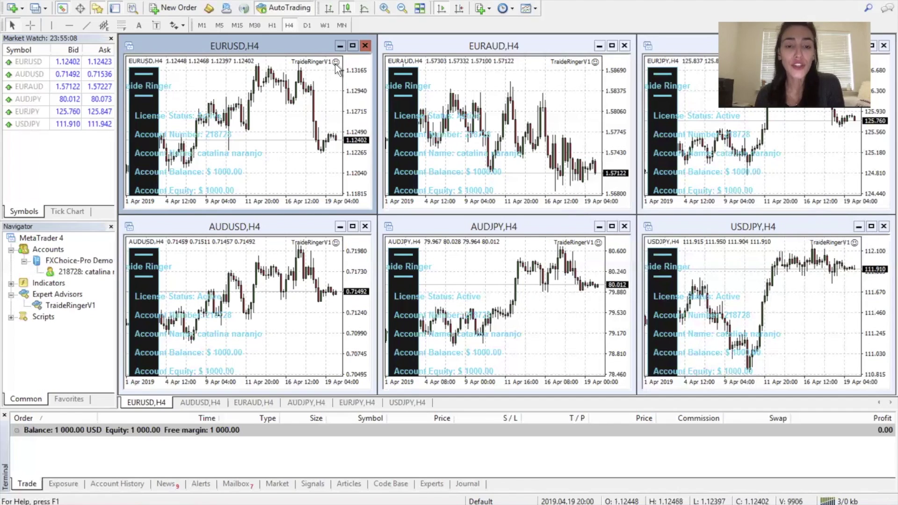
pyautogui.click(336, 64)
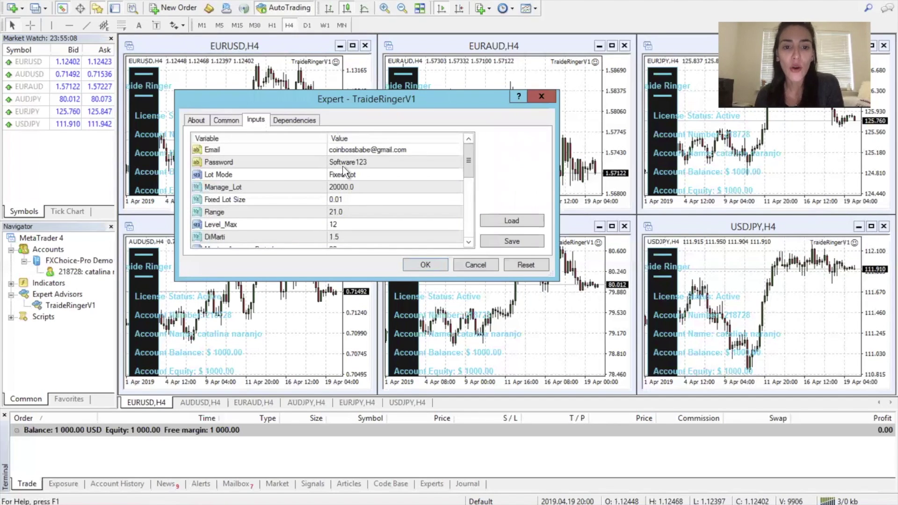
# Review and confirm the TraideRingerV1 settings on the EURUSD chart.
pyautogui.scroll(-2, 343, 172)
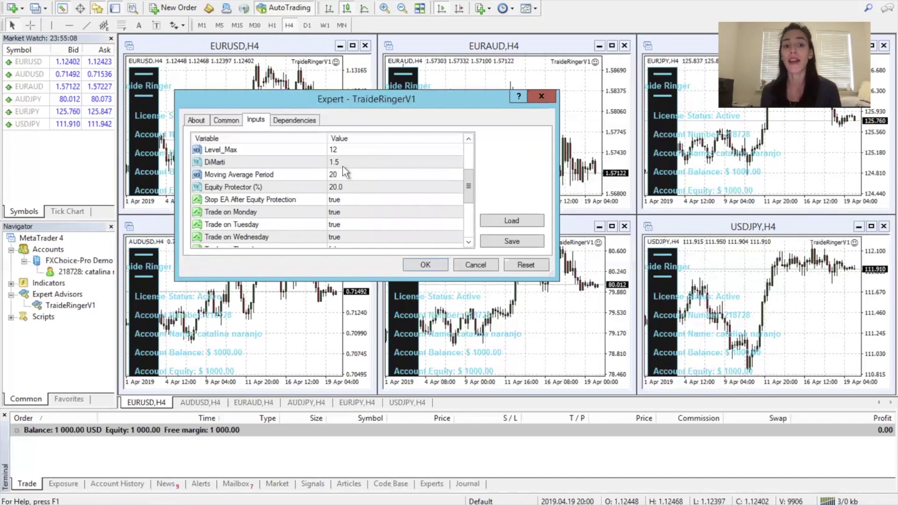
pyautogui.press('Return')
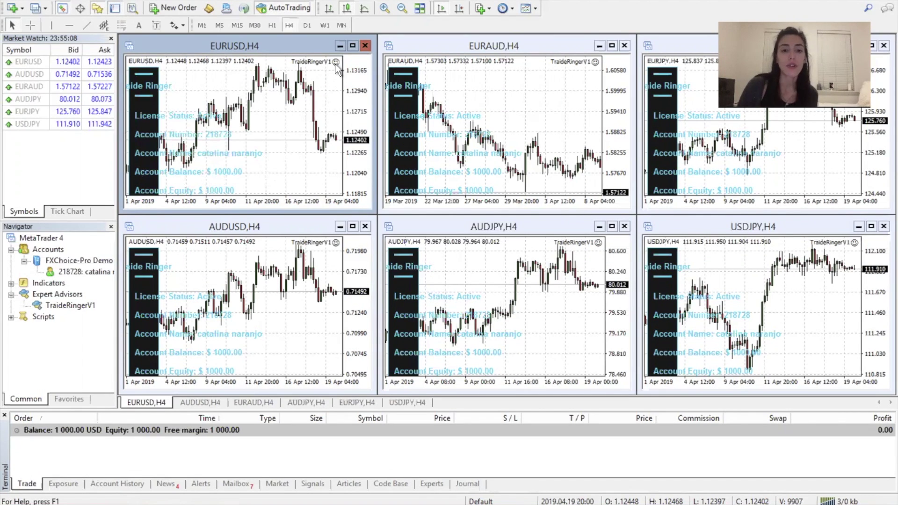
pyautogui.click(335, 64)
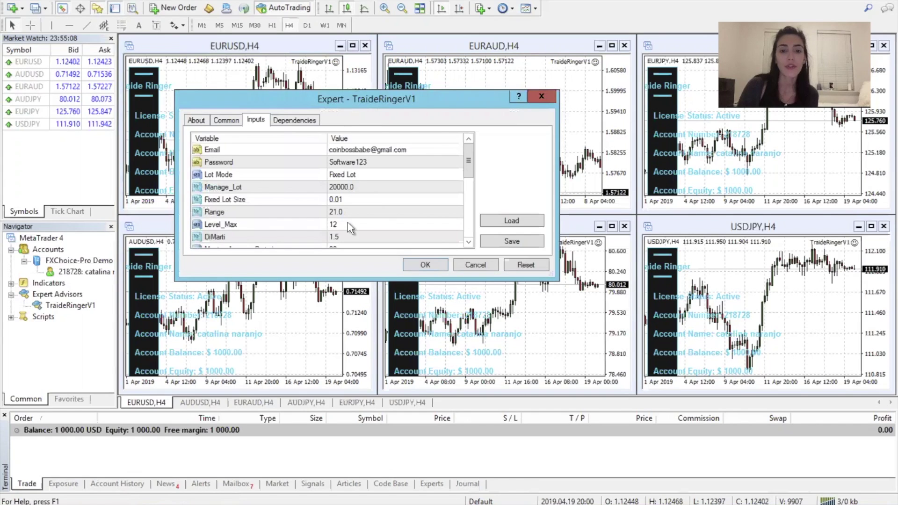
pyautogui.scroll(-6, 347, 223)
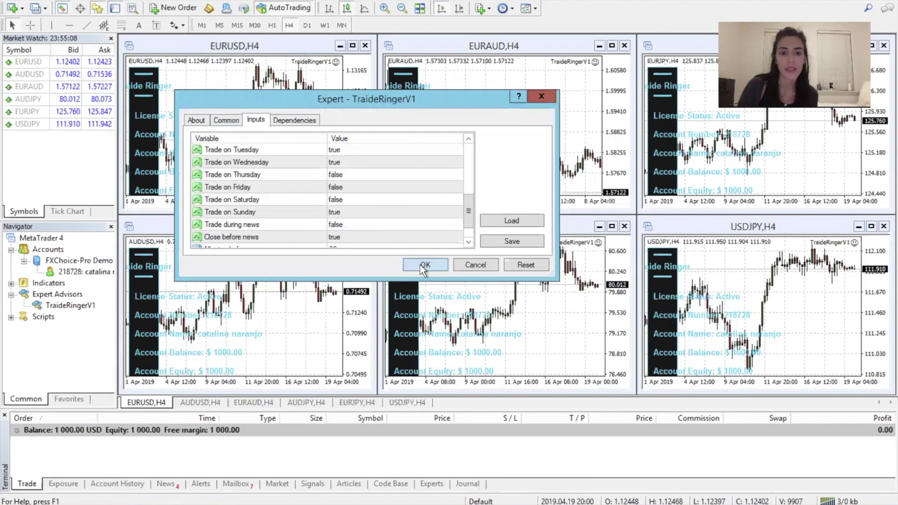
pyautogui.click(423, 265)
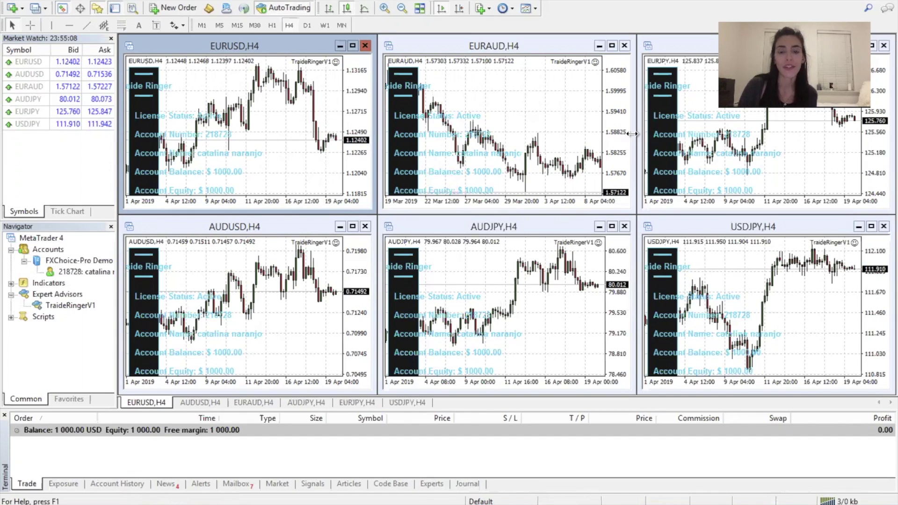
# Overwrite the robot template with the EURUSD chart setup and apply it to EURAUD.
pyautogui.rightClick(336, 64)
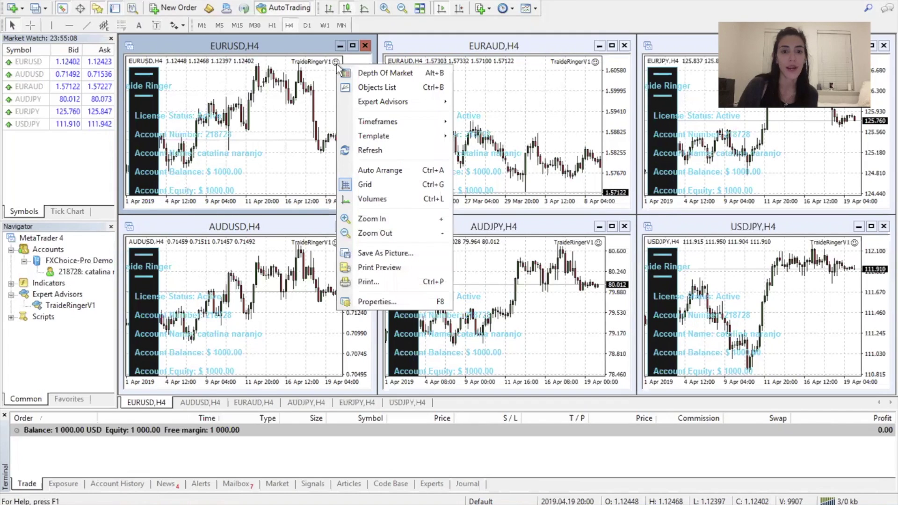
pyautogui.moveTo(363, 133)
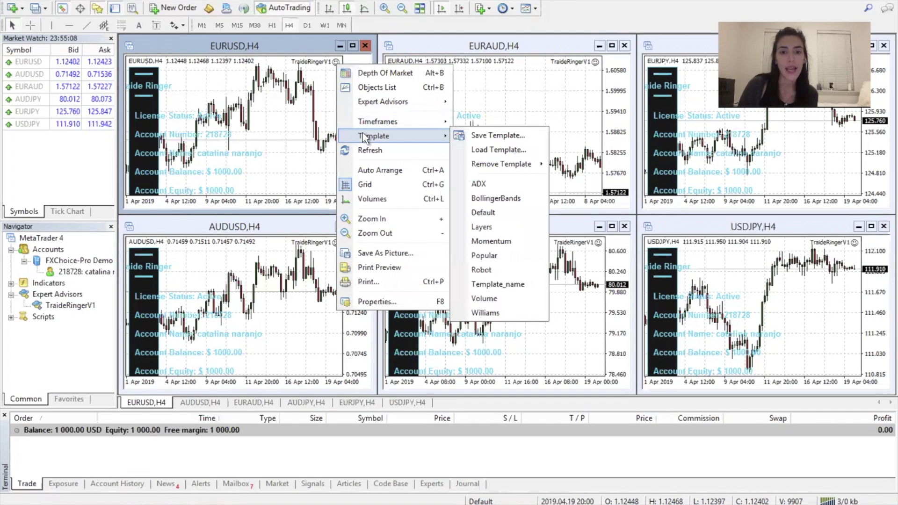
pyautogui.click(506, 136)
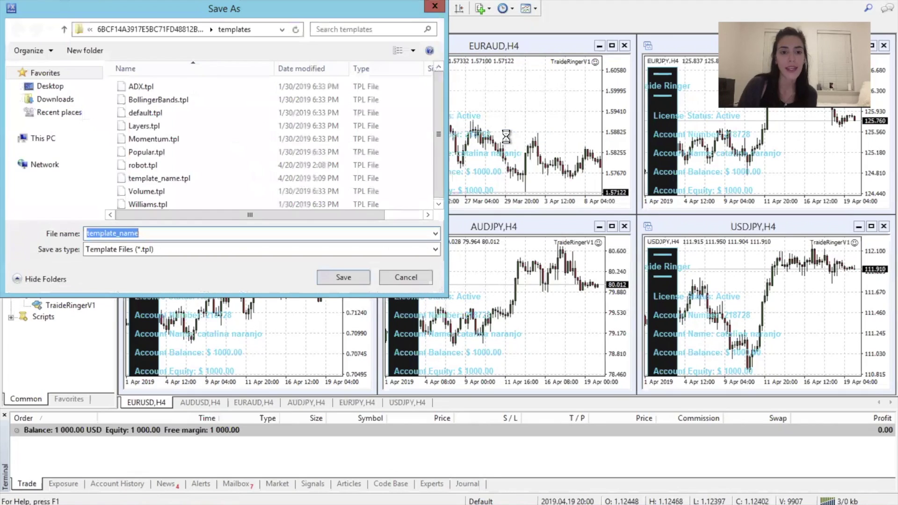
pyautogui.write('robot')
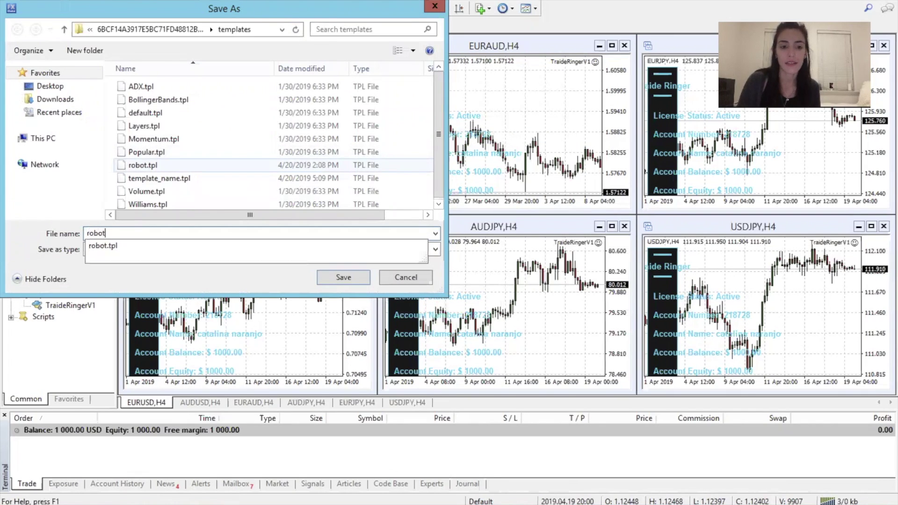
pyautogui.press('Return')
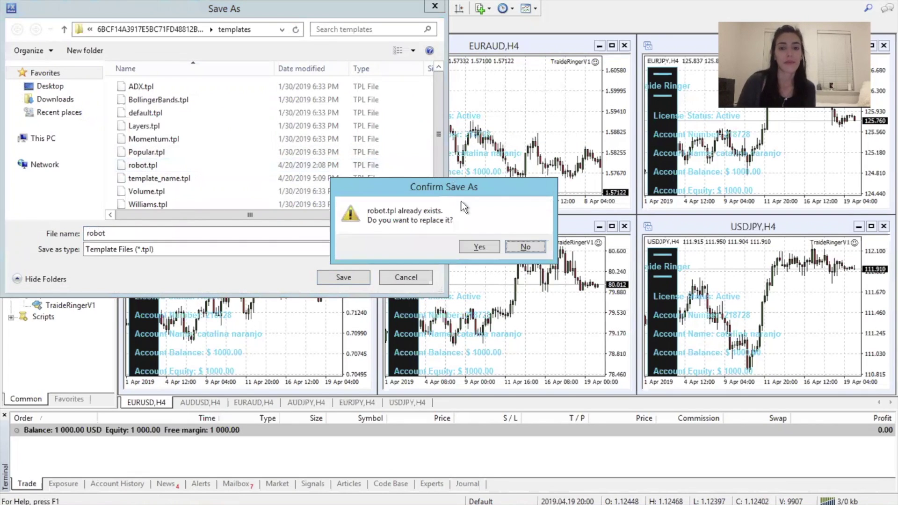
pyautogui.click(471, 245)
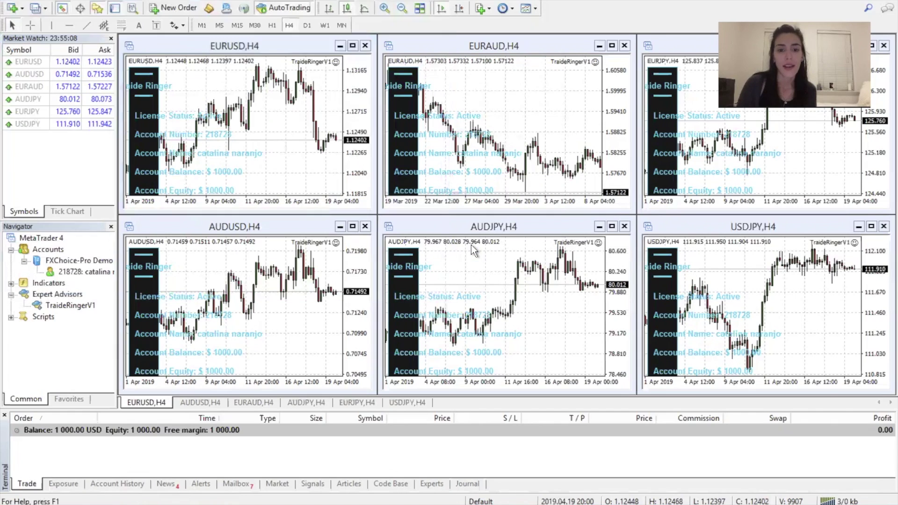
pyautogui.rightClick(535, 142)
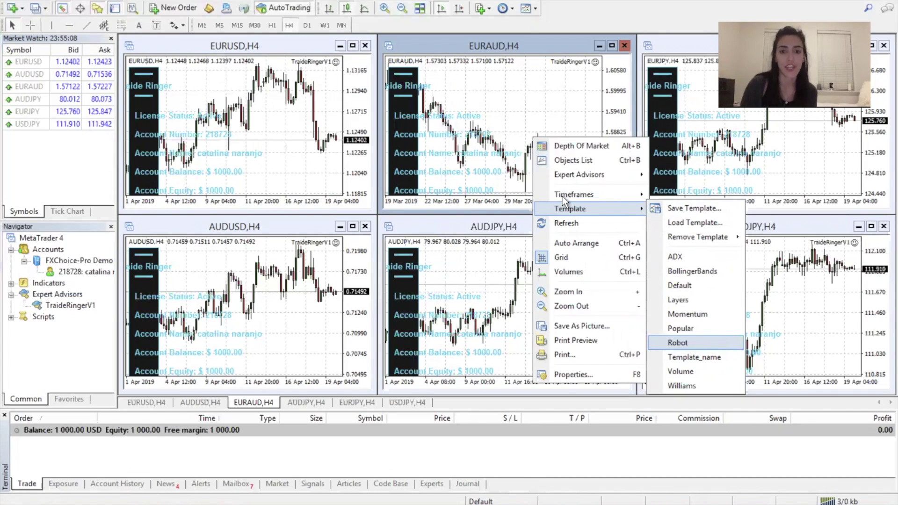
pyautogui.click(479, 122)
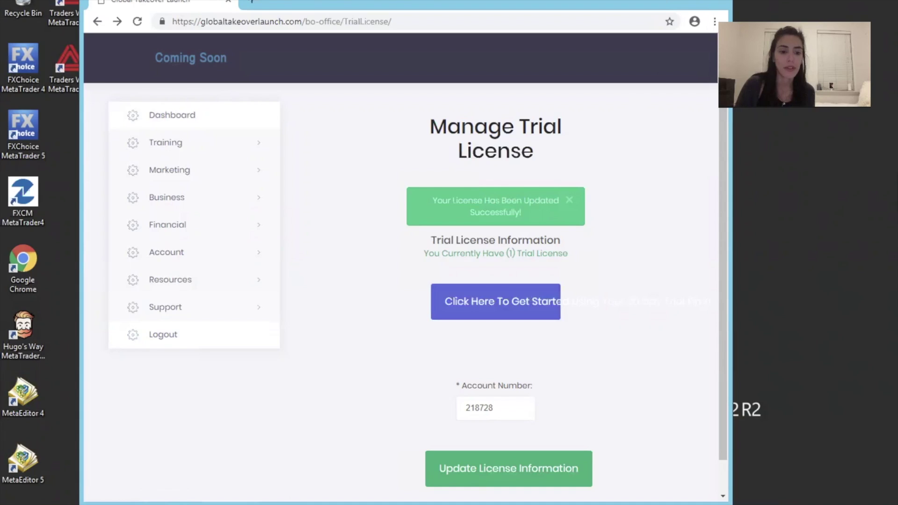
# Submit the updated trial license information, then select the FXChoice MetaTrader 4 desktop shortcut.
pyautogui.click(166, 504)
pyautogui.click(166, 449)
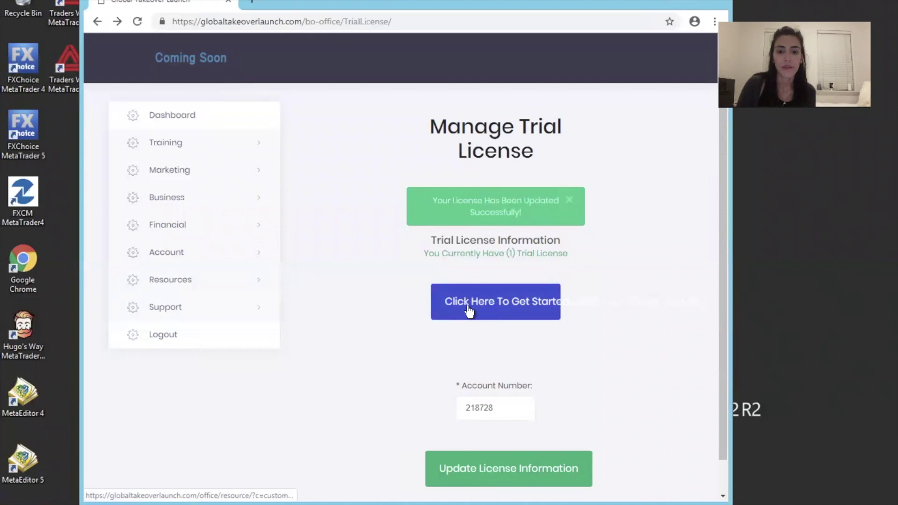
pyautogui.click(461, 468)
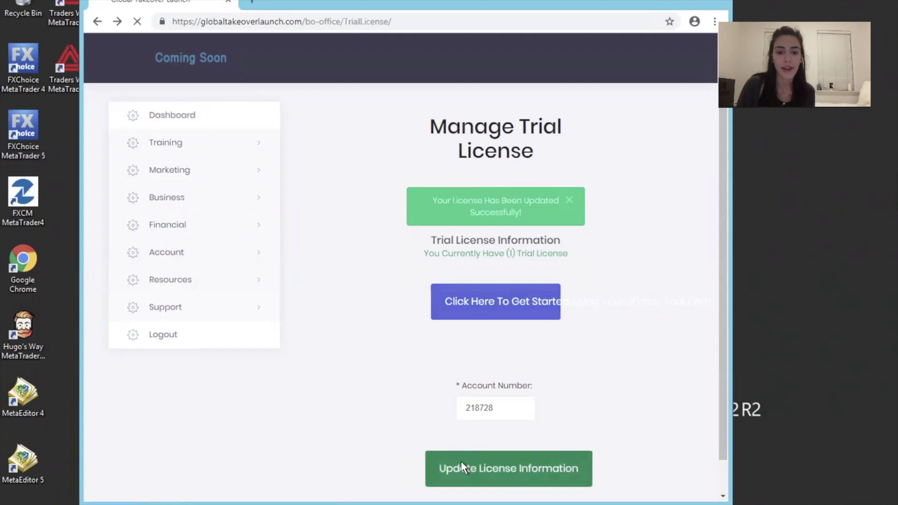
pyautogui.click(25, 70)
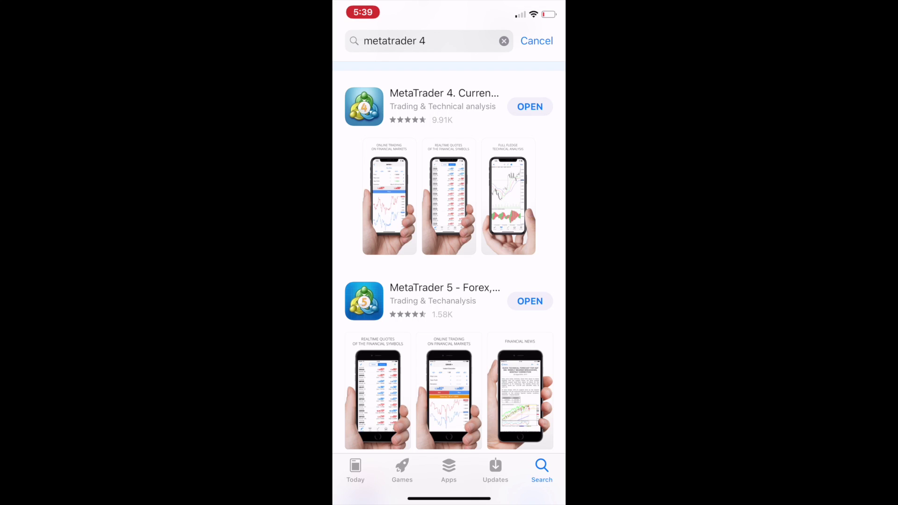
# In the mobile app, start an existing-account login on the FXChoice-Pro Demo server.
pyautogui.moveTo(515, 498); pyautogui.dragTo(374, 498)
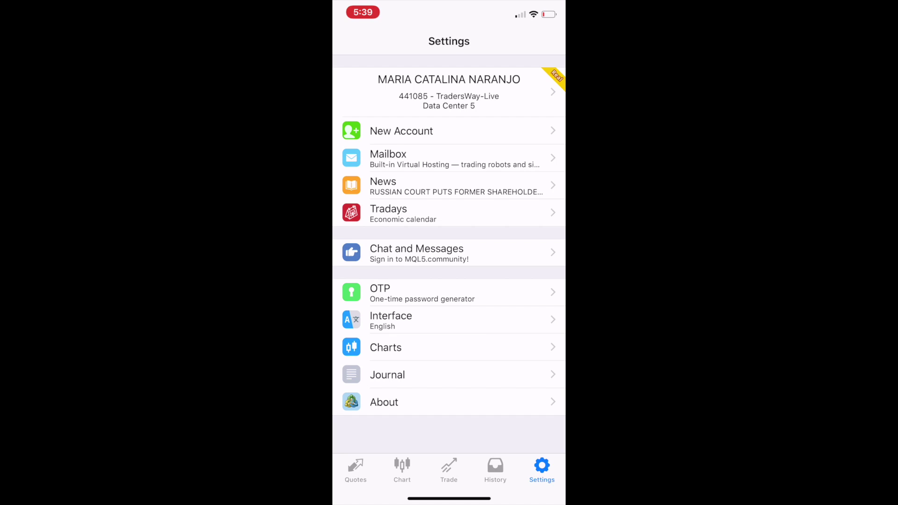
pyautogui.click(401, 131)
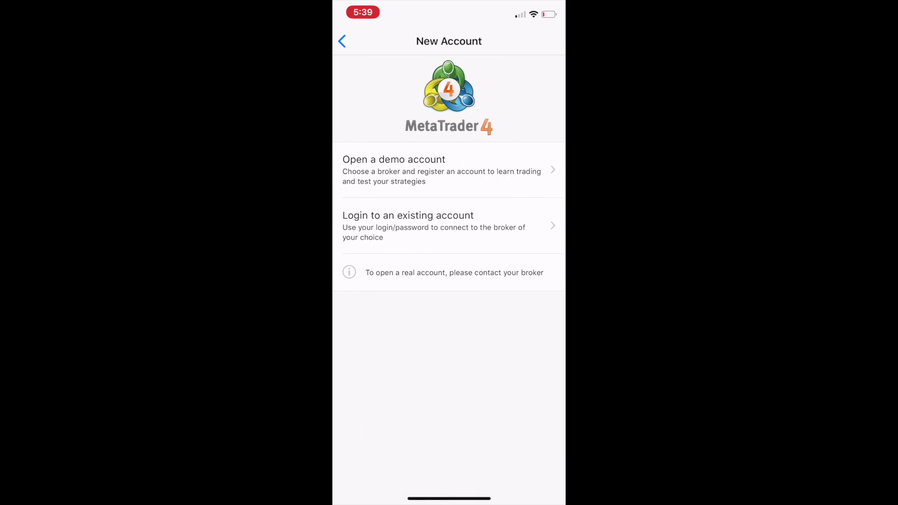
pyautogui.click(408, 226)
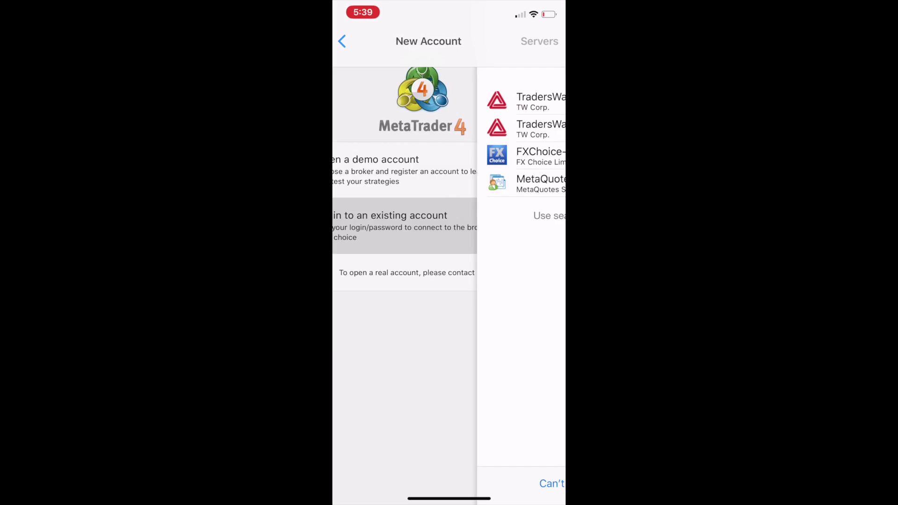
pyautogui.click(433, 67)
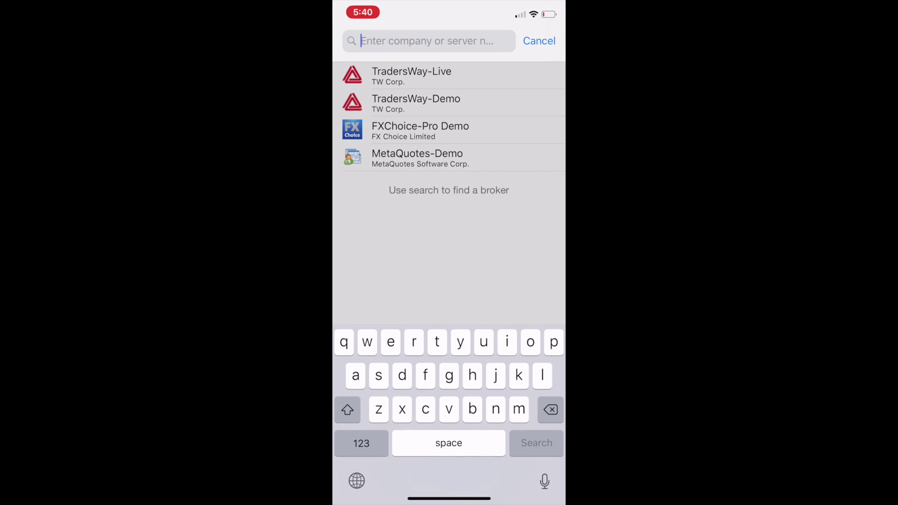
pyautogui.write('fx c')
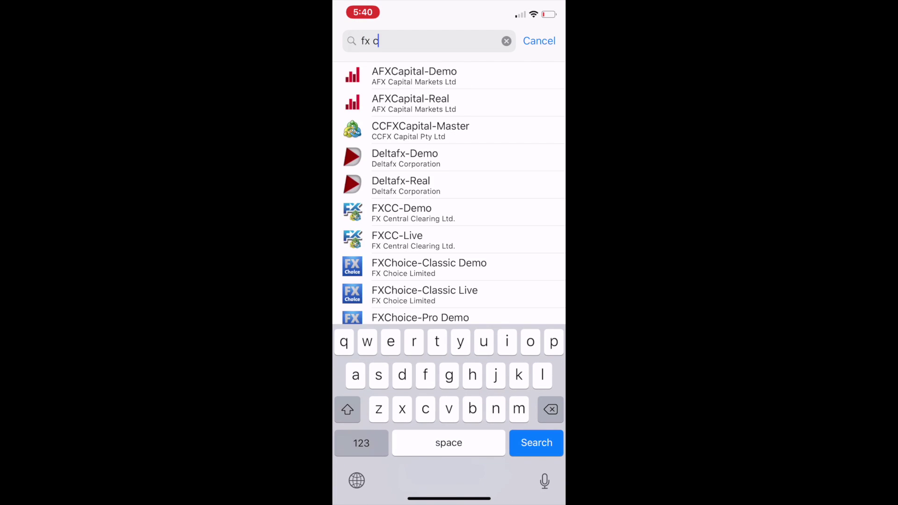
pyautogui.write('hoice')
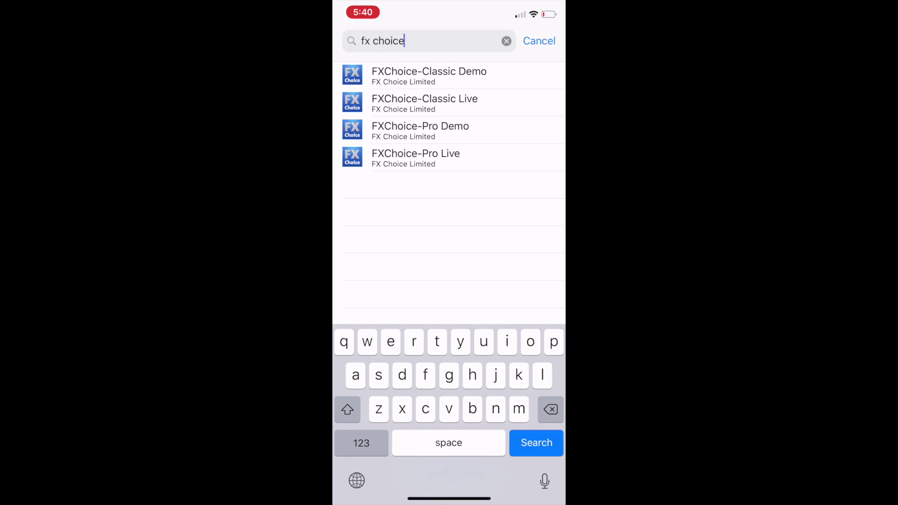
pyautogui.click(421, 130)
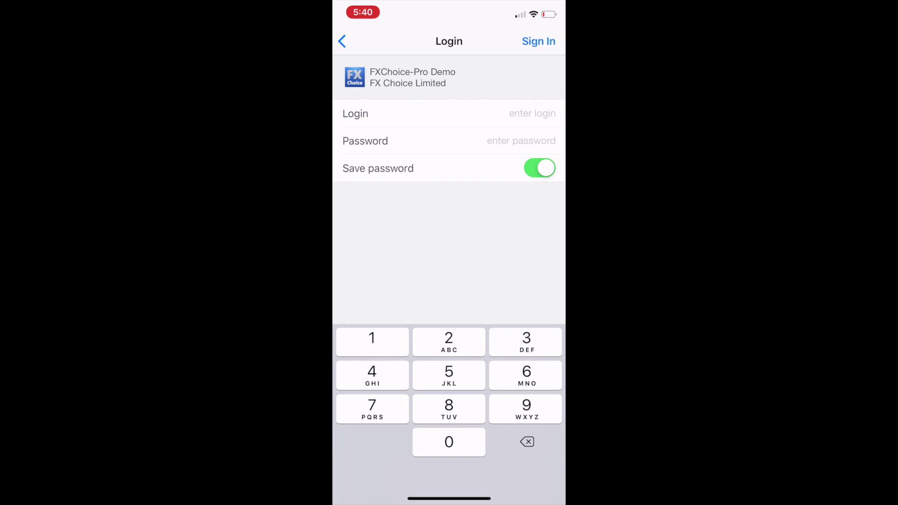
# Enter the demo account's login number and password and sign in.
pyautogui.write('218728')
pyautogui.click(555, 140)
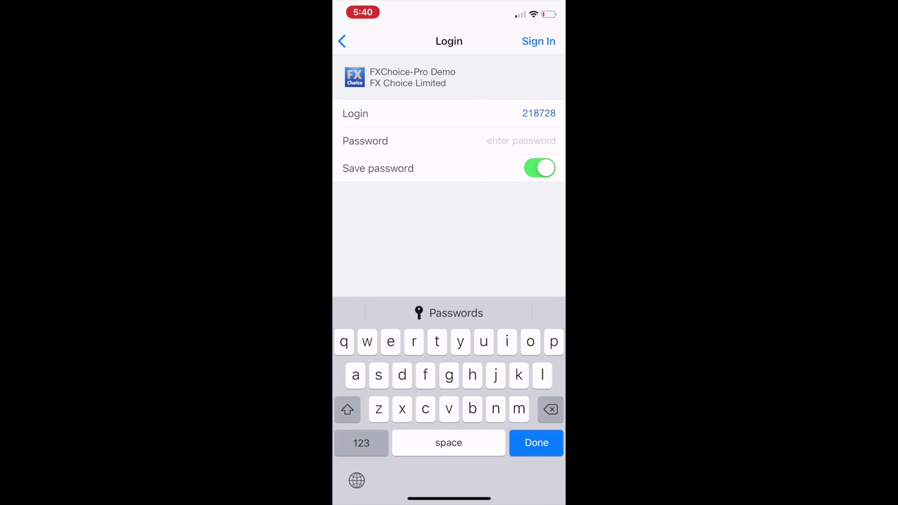
pyautogui.click(361, 442)
pyautogui.write('4')
pyautogui.click(539, 41)
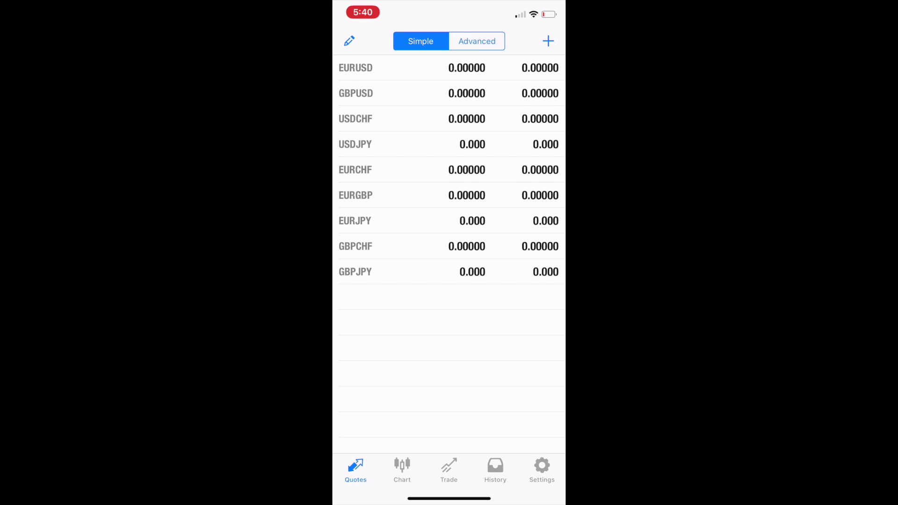
# Browse the Settings, History, Trade, Chart and Quotes tabs, ending on the Trade balance summary.
pyautogui.click(542, 470)
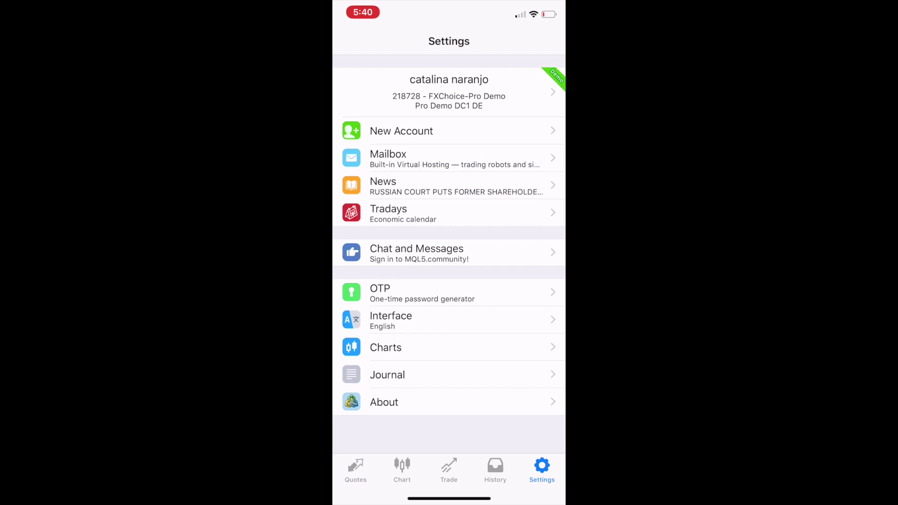
pyautogui.click(495, 470)
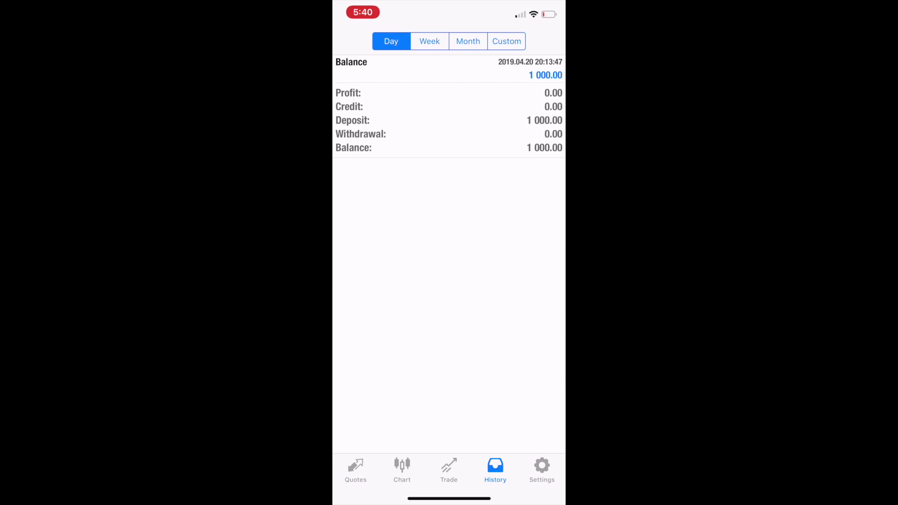
pyautogui.click(449, 470)
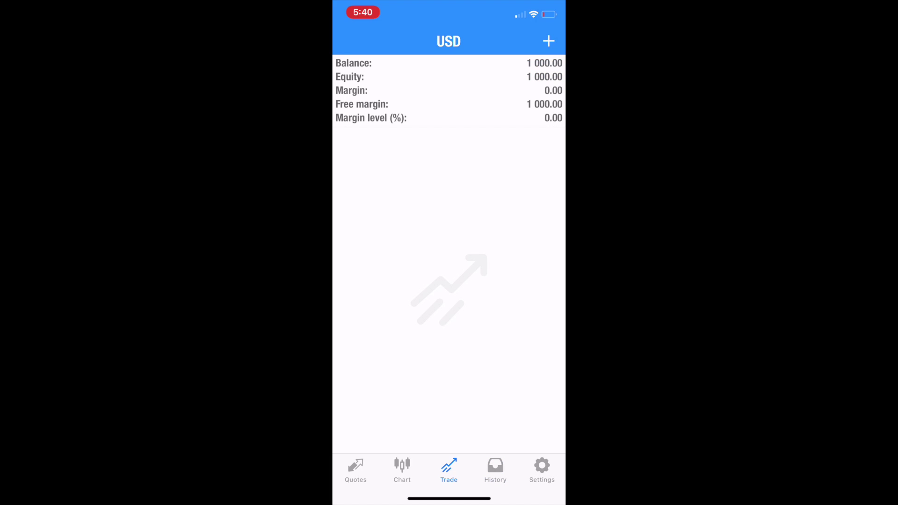
pyautogui.click(401, 470)
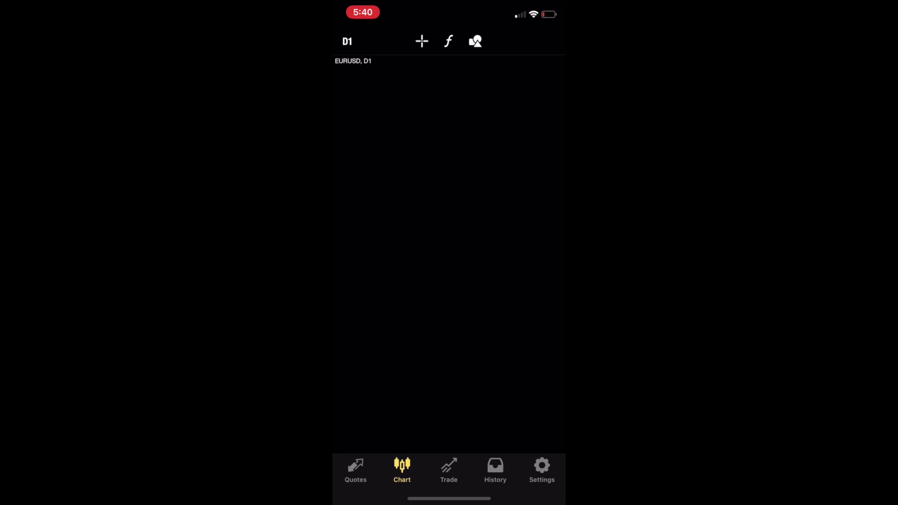
pyautogui.click(355, 470)
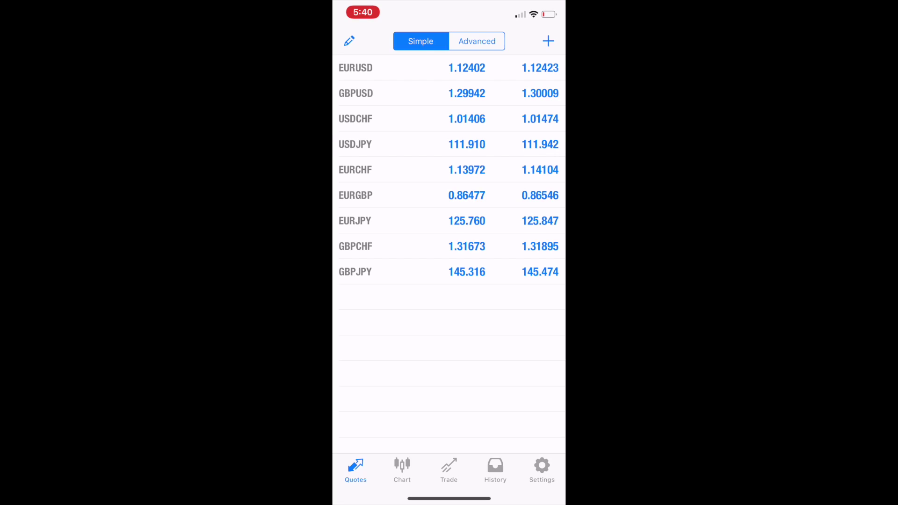
pyautogui.click(496, 470)
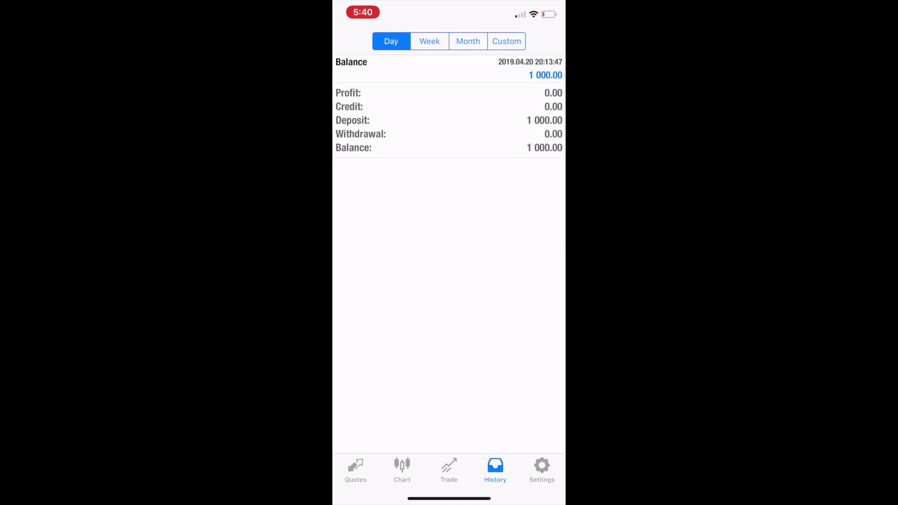
pyautogui.click(448, 470)
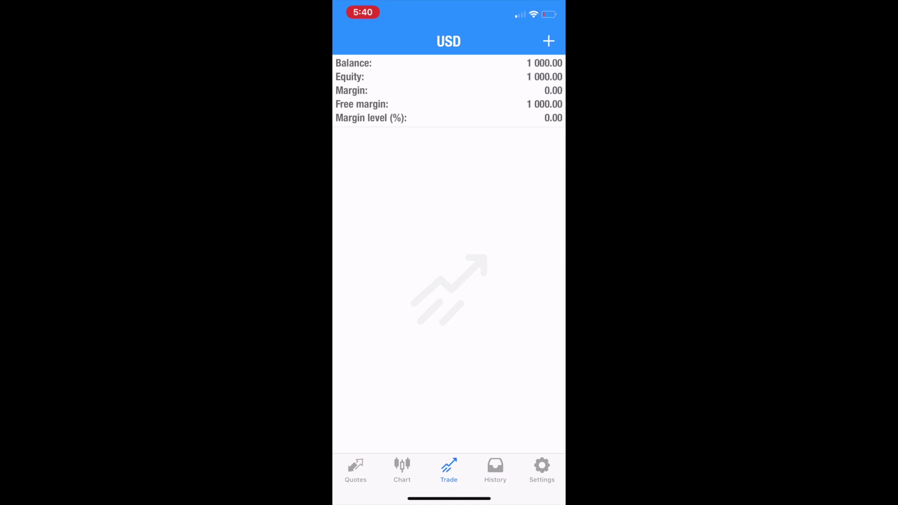